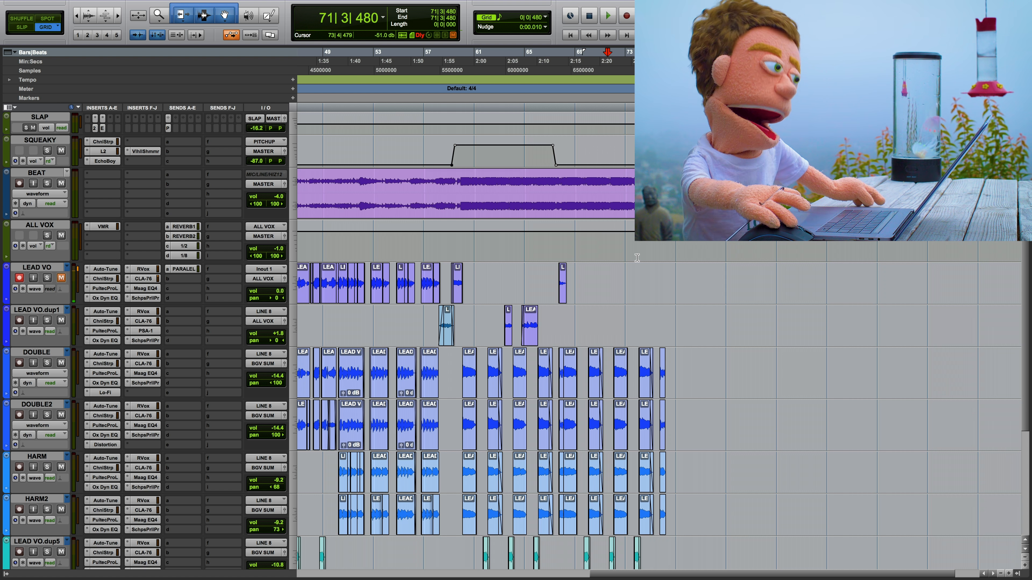
# Step: Play from 73|3, punch-record a vocal take on LEAD VO from about bar 77, and extend the clip's start back to 75|2
pyautogui.click(637, 278)
pyautogui.press('space')
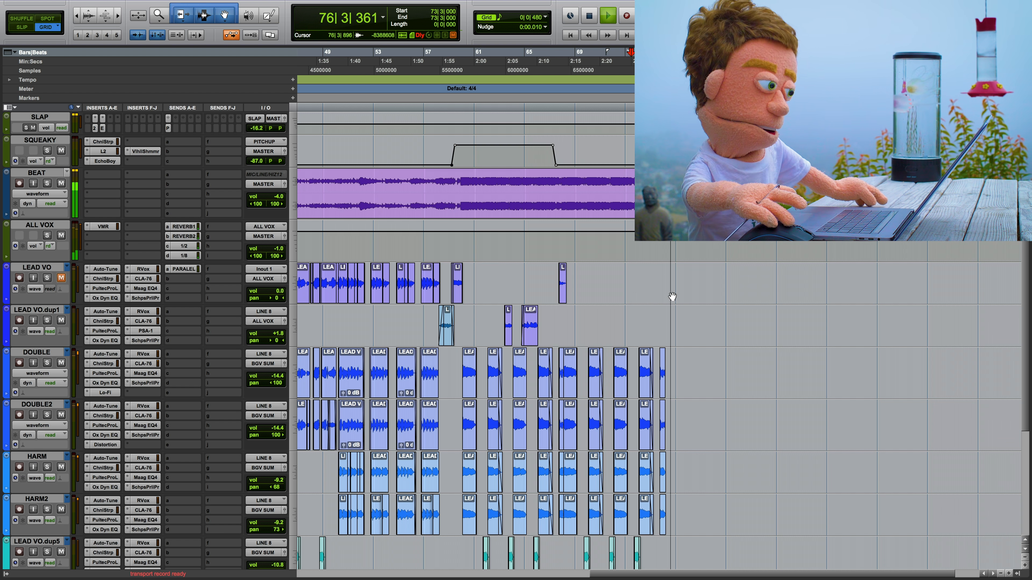
pyautogui.press('super+space')
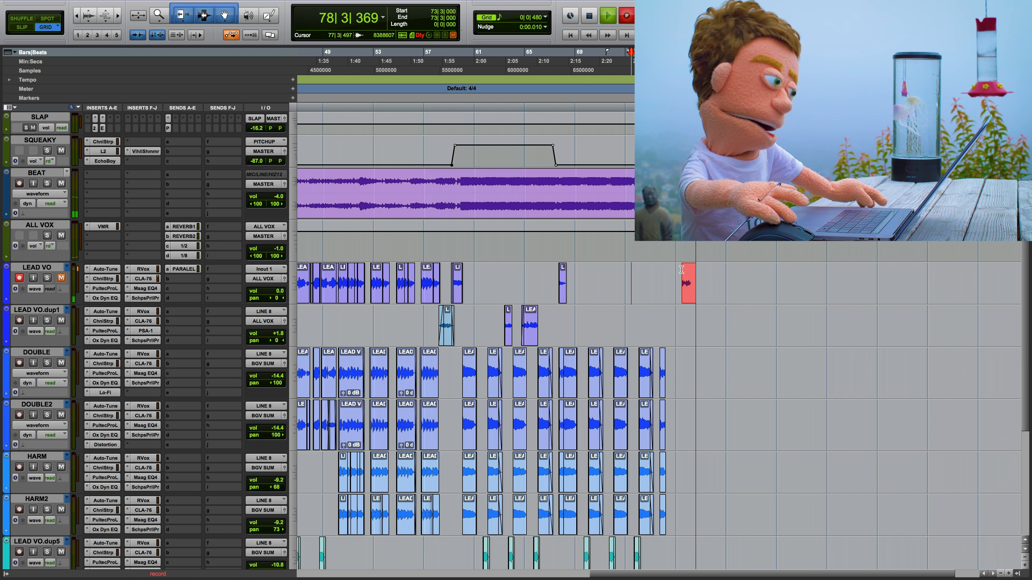
pyautogui.press('super+period')
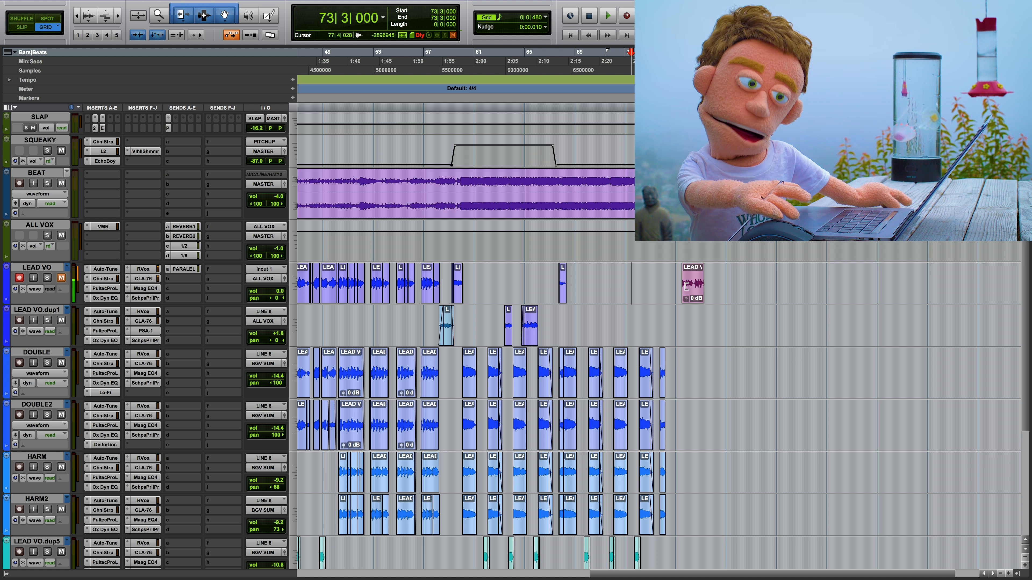
pyautogui.moveTo(686, 287); pyautogui.dragTo(654, 293)
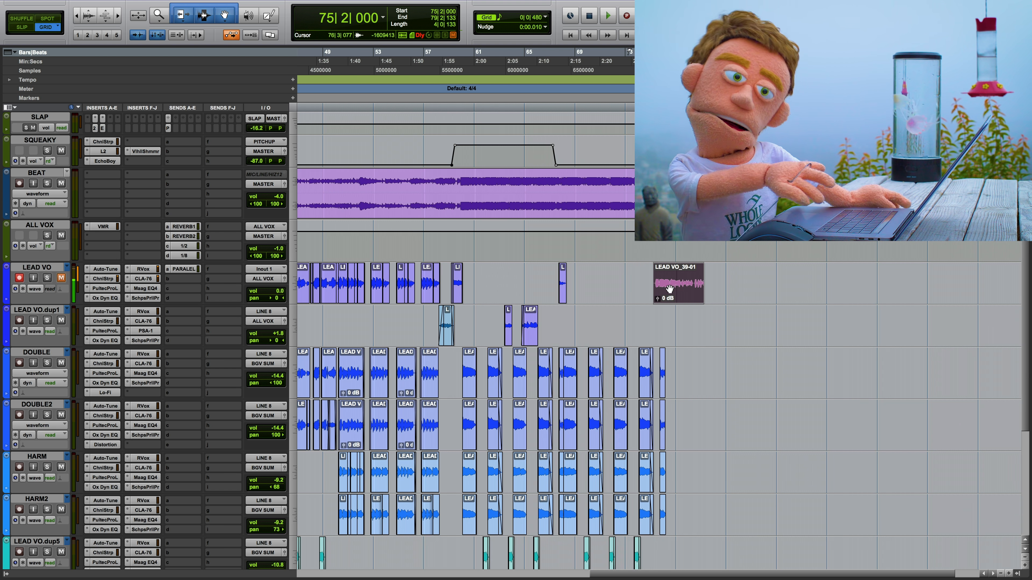
# Step: Select the new LEAD VO_39-01 clip and switch the LEAD VO track to playlists view
pyautogui.click(671, 268)
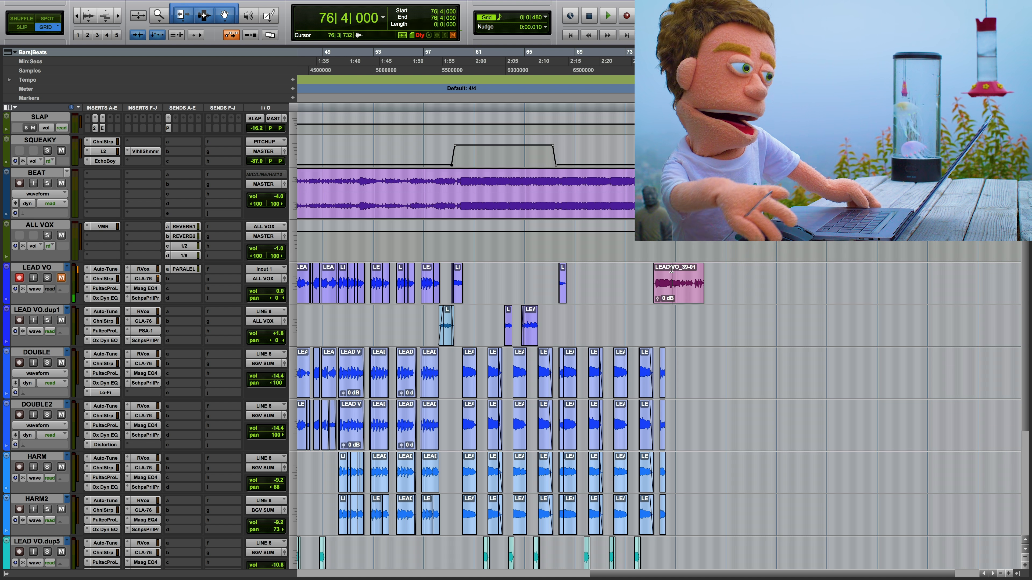
pyautogui.click(674, 295)
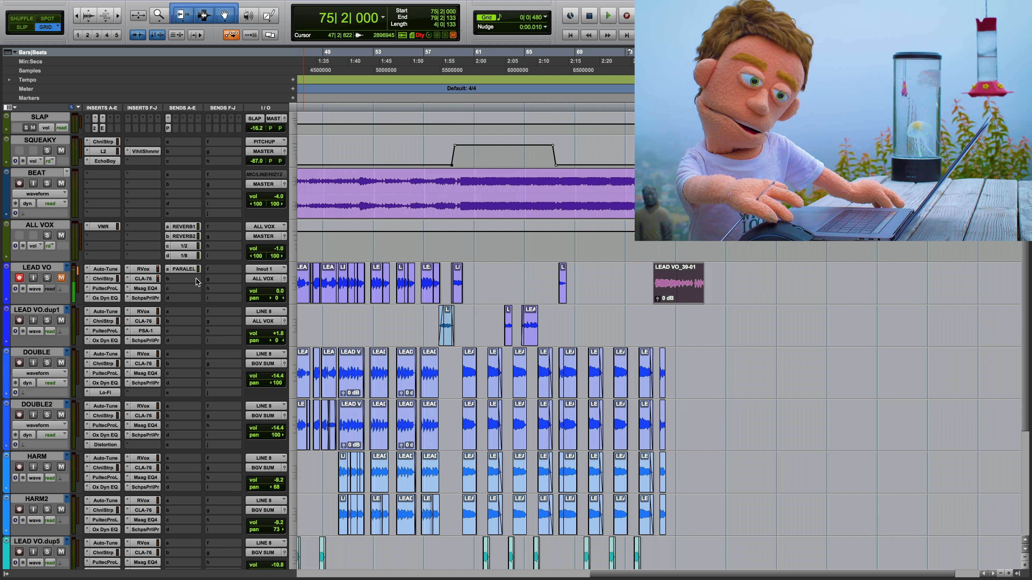
pyautogui.click(35, 289)
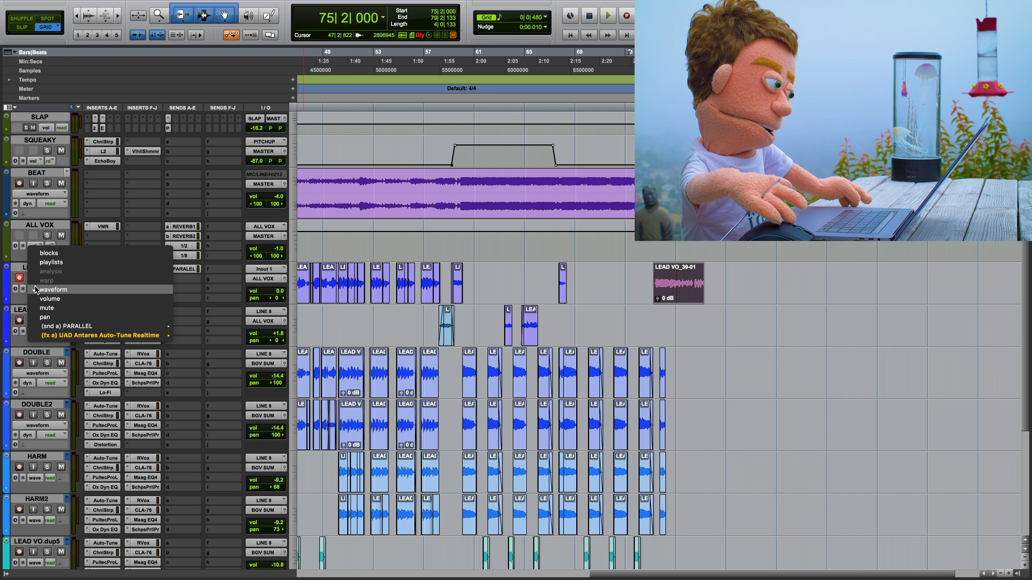
pyautogui.click(51, 262)
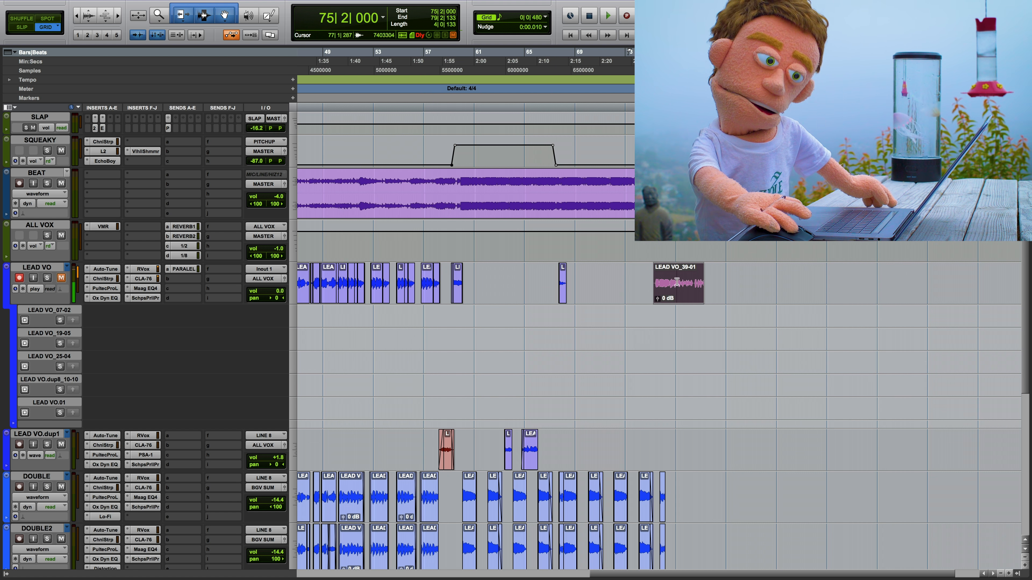
# Step: Record a second vocal take on LEAD VO over the selected clip's range, 75|2|000 to 79|2|133
pyautogui.moveTo(673, 303)
pyautogui.mouseDown()
pyautogui.moveTo(677, 320)
pyautogui.moveTo(681, 299)
pyautogui.mouseUp()
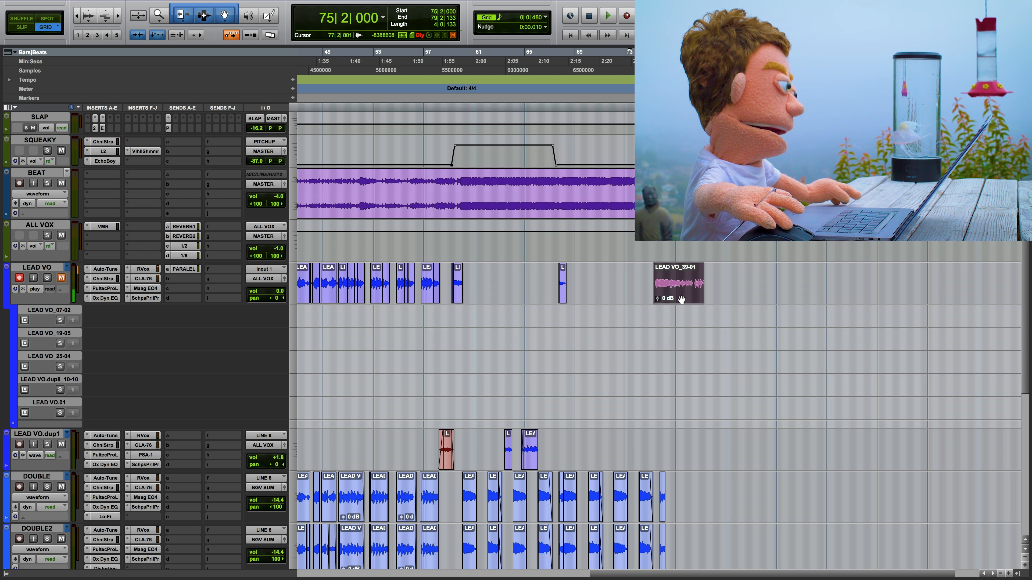
pyautogui.press('super+space')
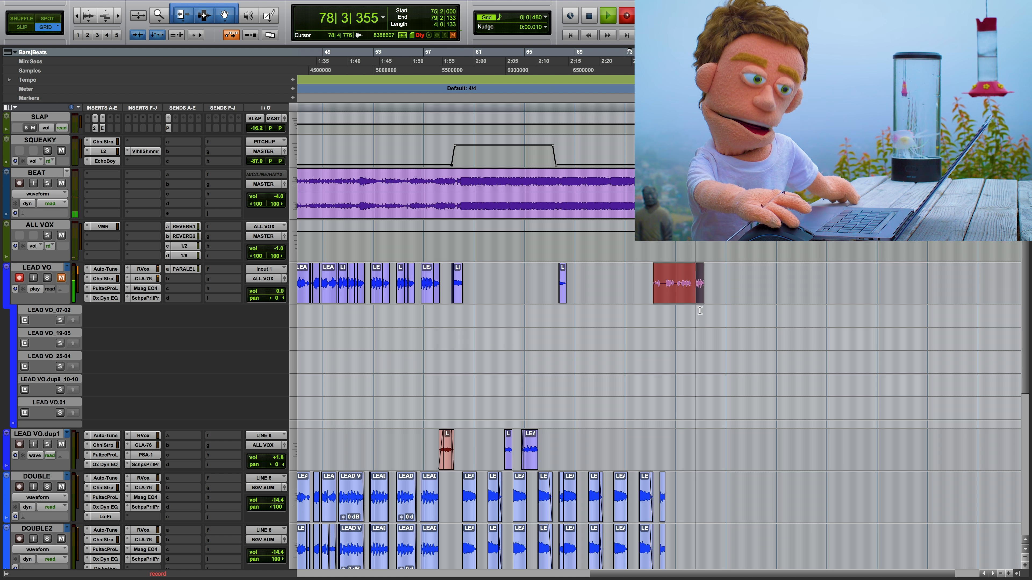
pyautogui.press('space')
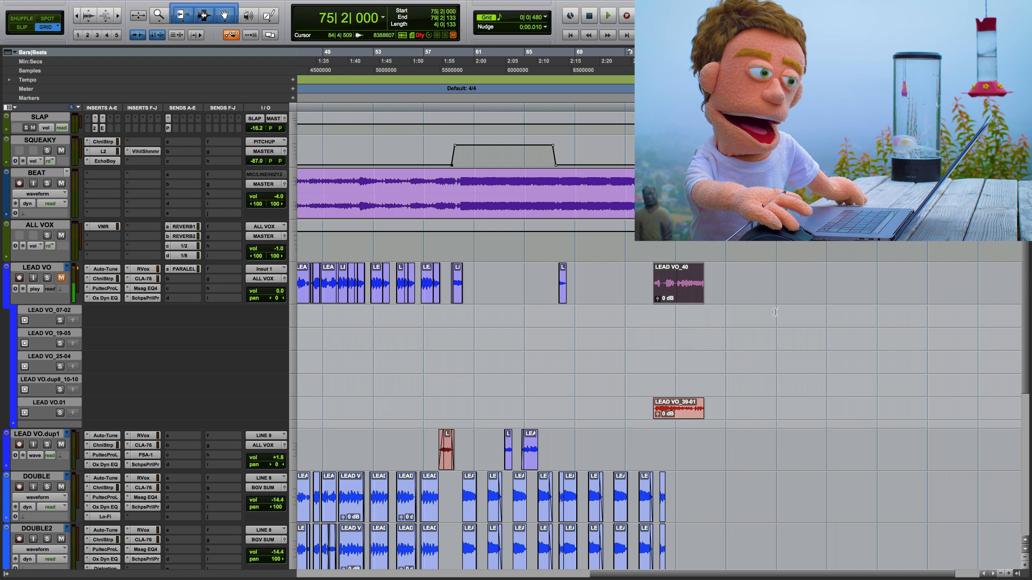
# Step: Show the Transport window, try post-roll around a selected range, and leave only pre-roll enabled
pyautogui.press('super+1')
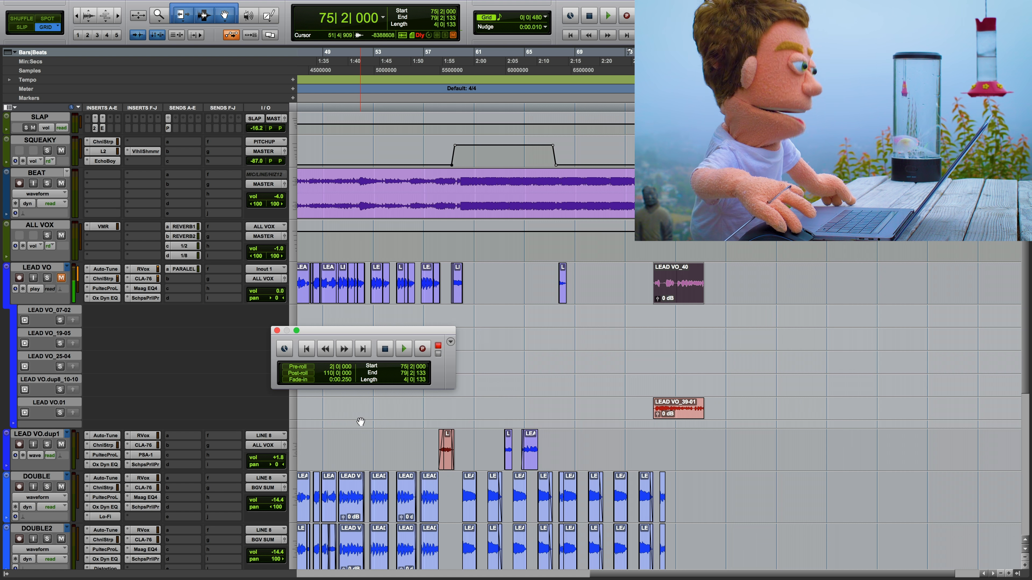
pyautogui.click(303, 376)
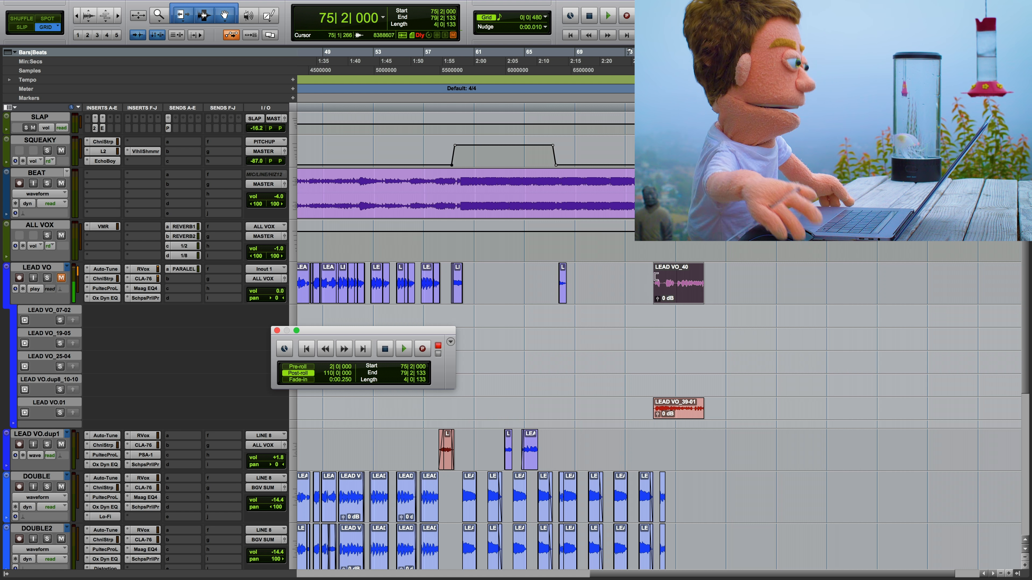
pyautogui.moveTo(764, 280); pyautogui.dragTo(778, 280)
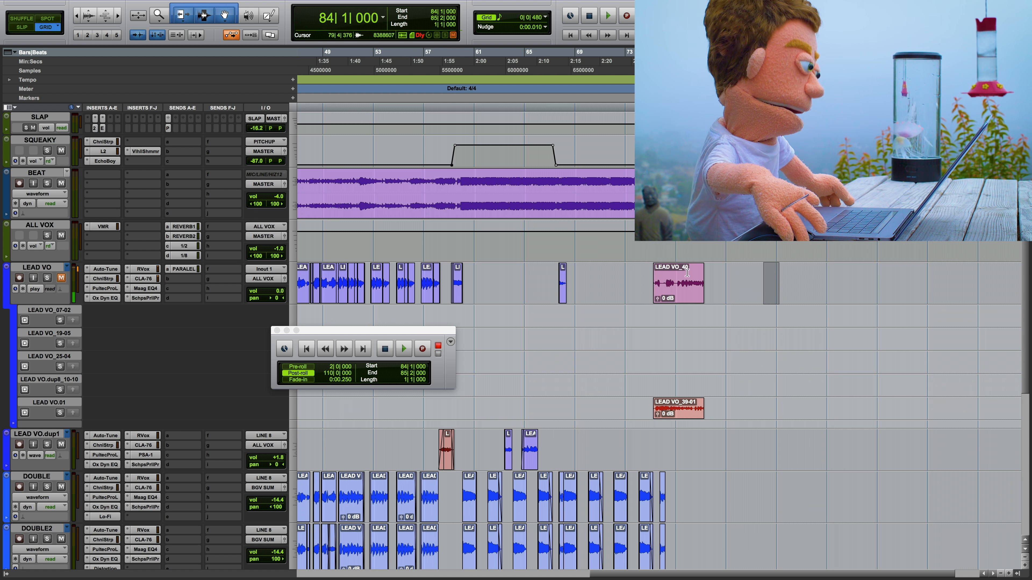
pyautogui.click(295, 373)
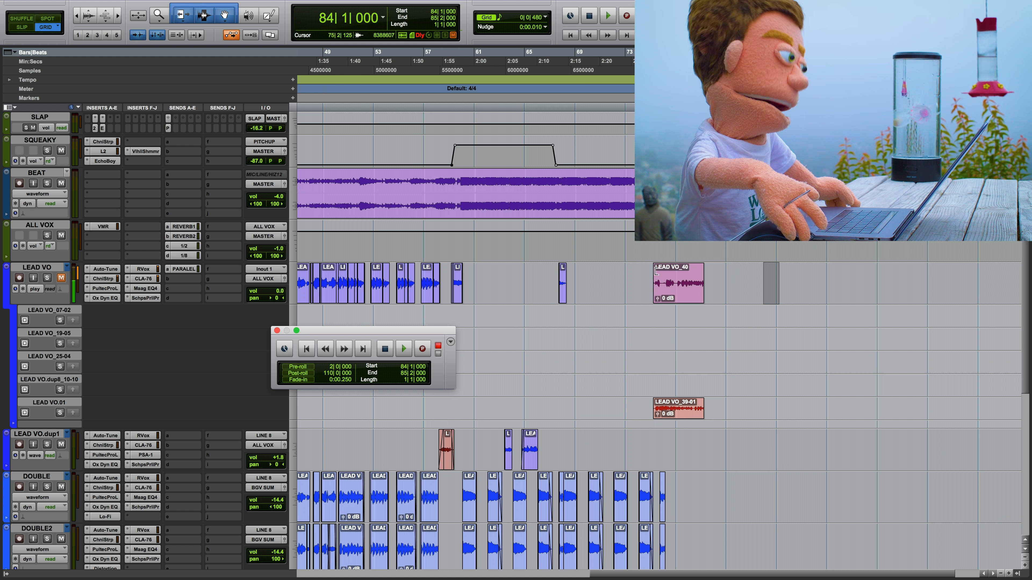
pyautogui.click(295, 367)
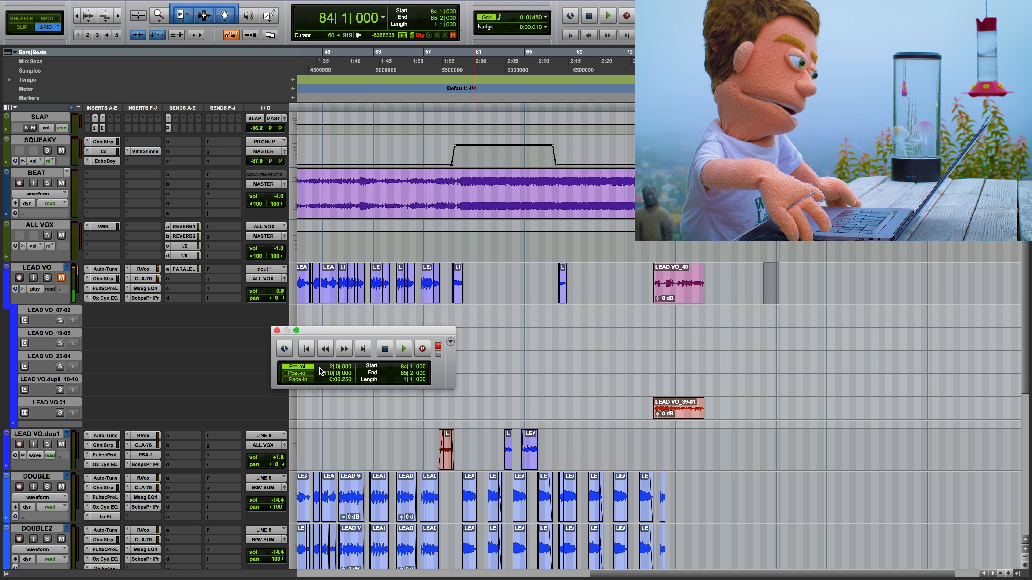
# Step: Record a third LEAD VO take over 75|2|000 to 79|1|480 with pre-roll and post-roll on
pyautogui.moveTo(654, 250); pyautogui.dragTo(678, 249)
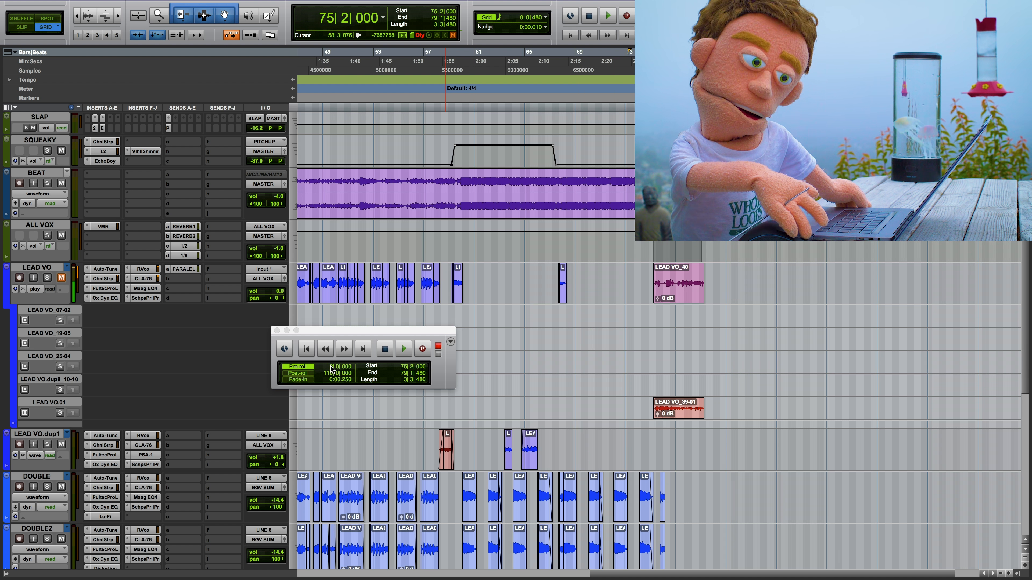
pyautogui.press('space')
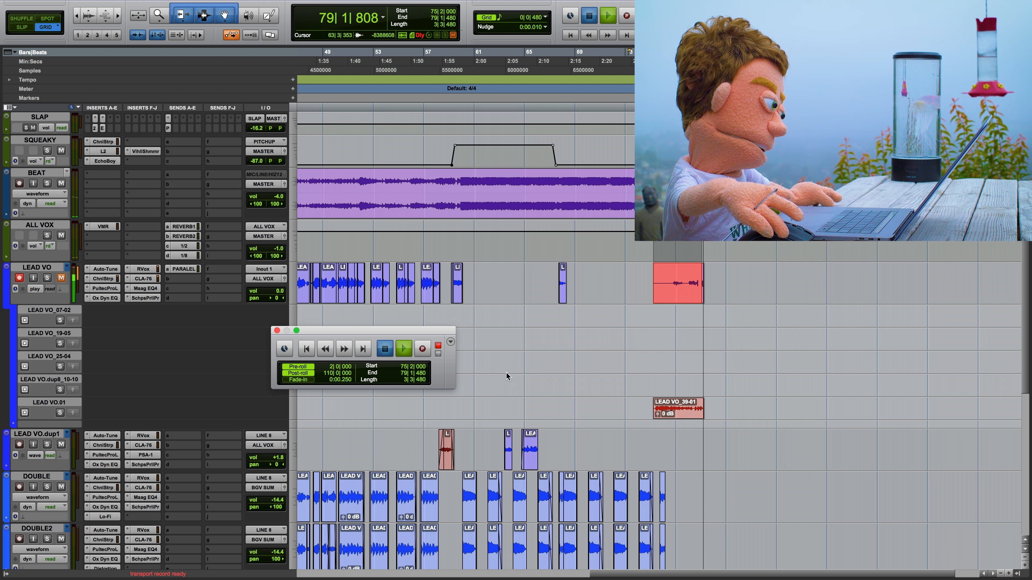
pyautogui.press('space')
# Step: Move the leftover end piece of the second take from the LEAD VO main lane to the LEAD VO_07-02 playlist
pyautogui.click(675, 290)
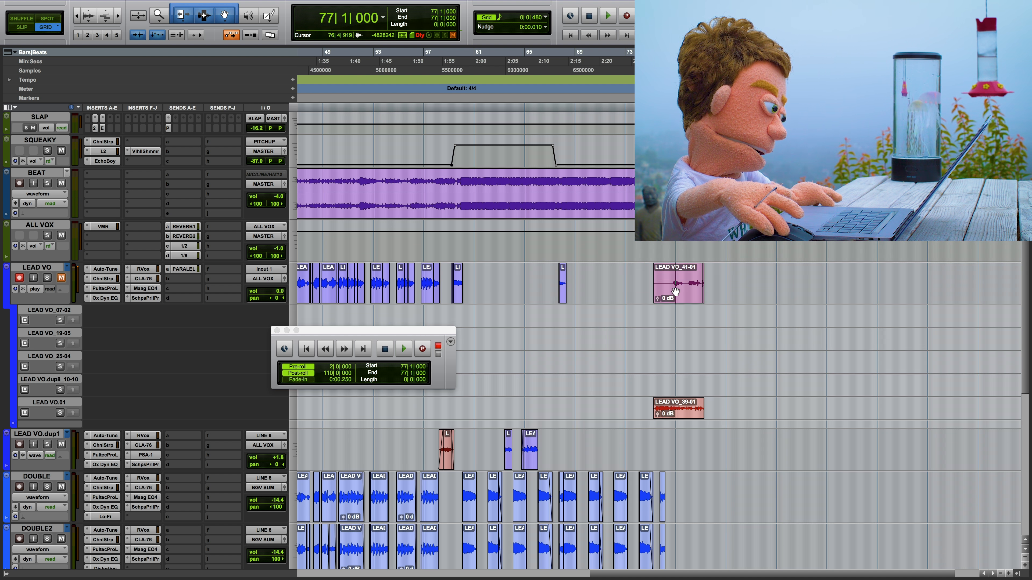
pyautogui.click(679, 290)
pyautogui.press('t')
pyautogui.press('t')
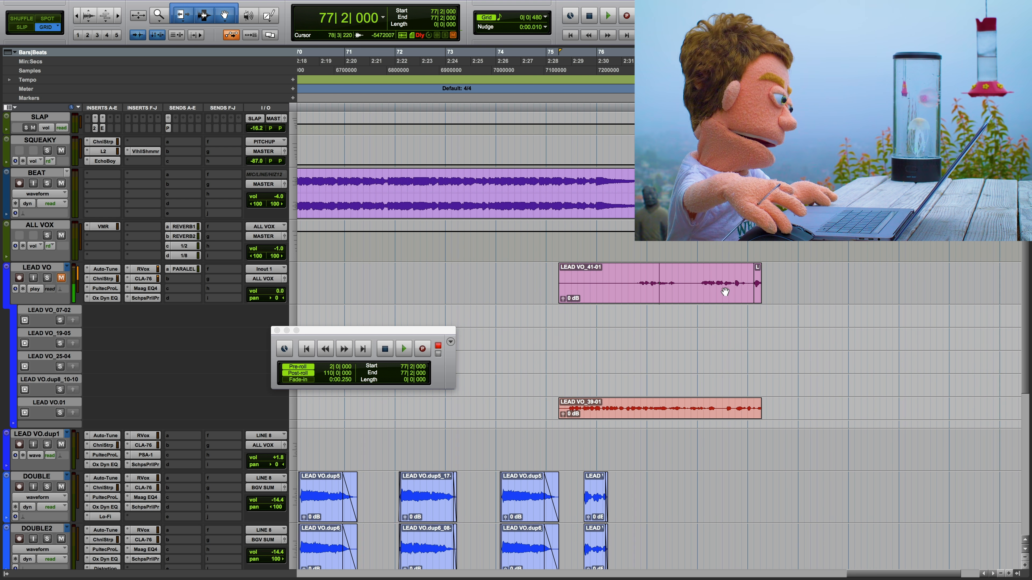
pyautogui.moveTo(756, 296); pyautogui.dragTo(757, 313)
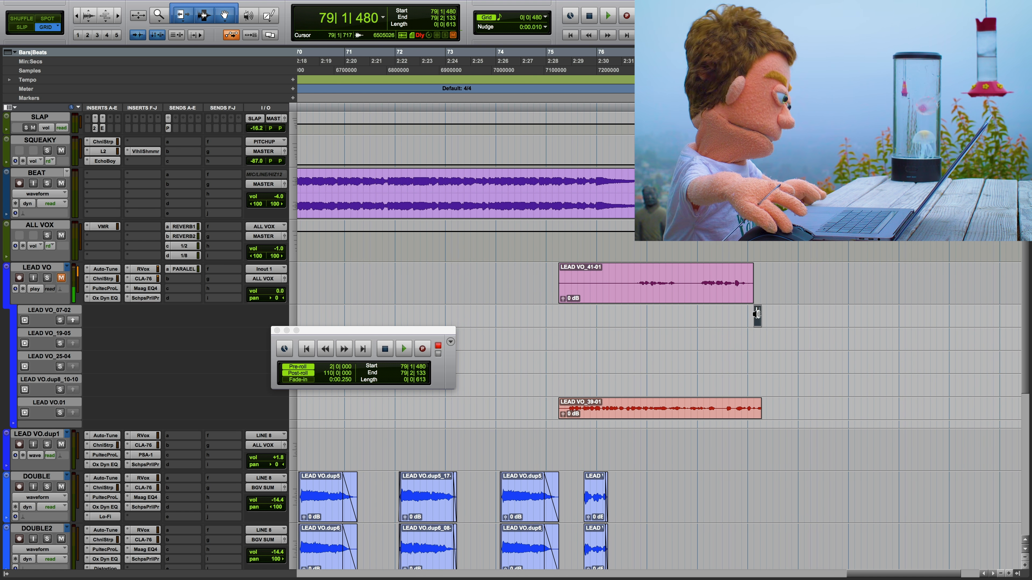
# Step: Extend the start of the second take's clip in the LEAD VO_07-02 playlist back to 75|2|000
pyautogui.press('t')
pyautogui.press('t')
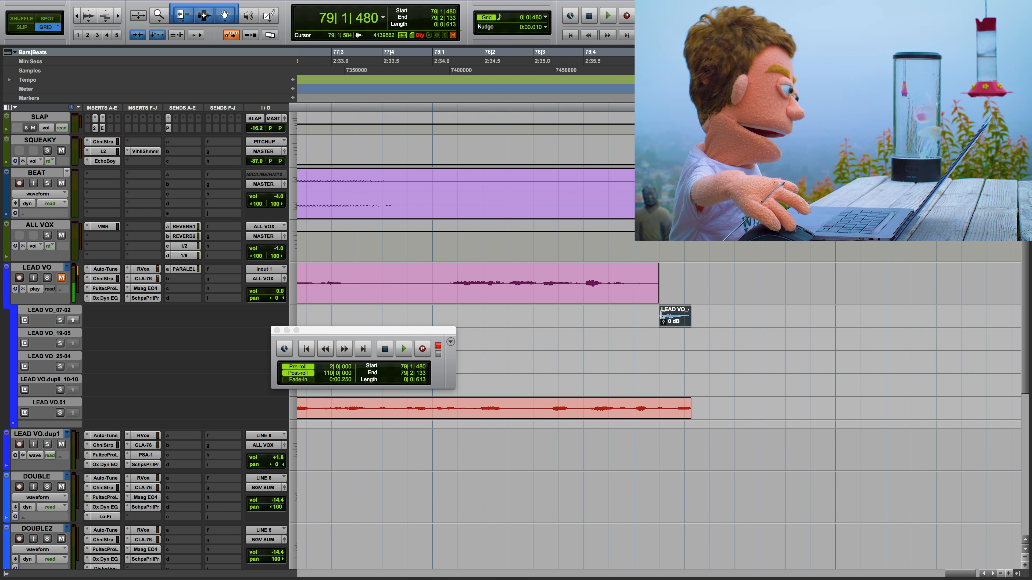
pyautogui.moveTo(662, 315); pyautogui.dragTo(383, 316)
pyautogui.press('r')
pyautogui.press('r')
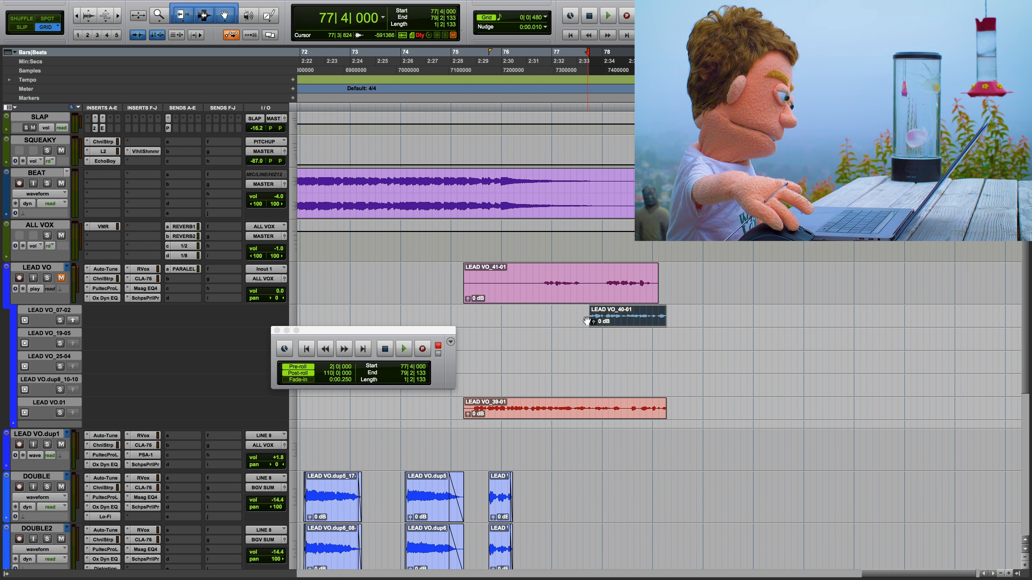
pyautogui.moveTo(590, 317); pyautogui.dragTo(421, 318)
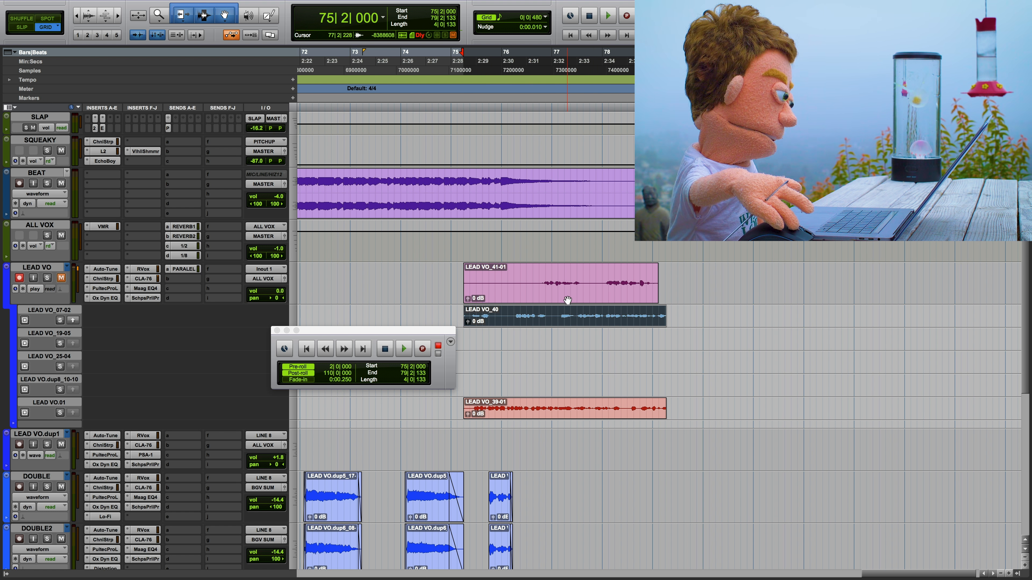
# Step: Move LEAD VO_41-01 to the LEAD VO_19-05 playlist and LEAD VO_39-01 to the LEAD VO_25-04 playlist
pyautogui.moveTo(568, 300); pyautogui.dragTo(583, 342)
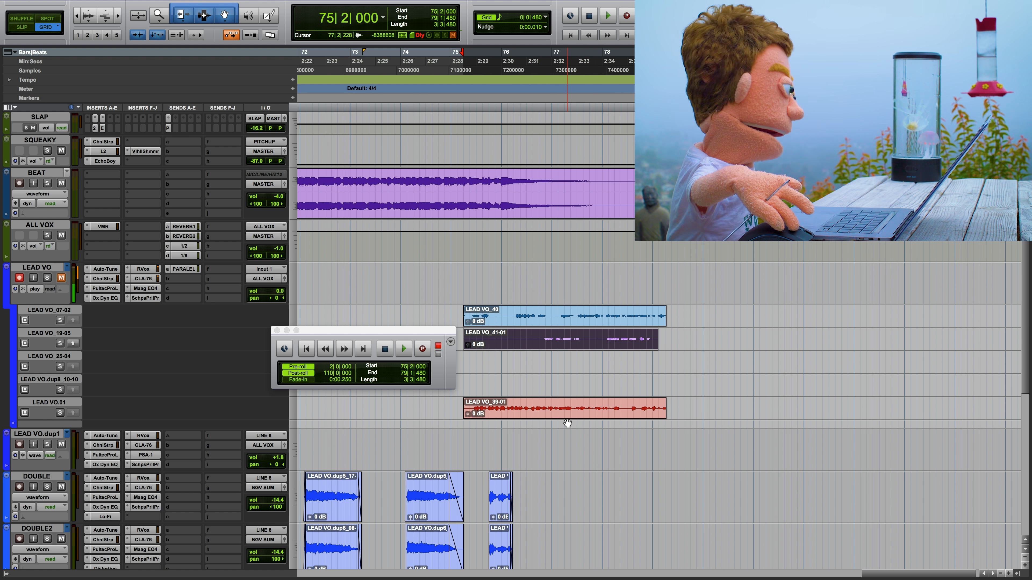
pyautogui.moveTo(566, 412); pyautogui.dragTo(559, 366)
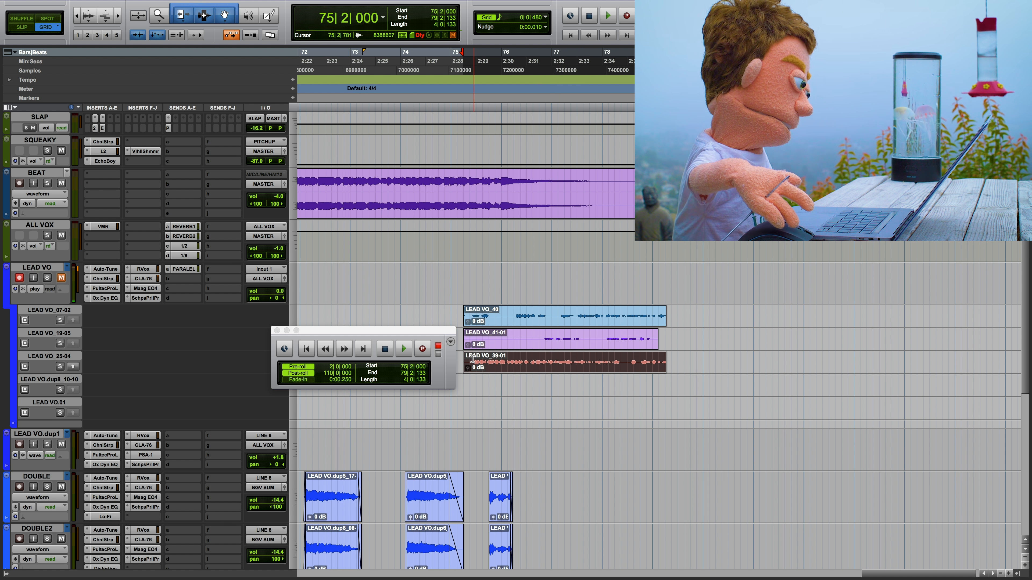
# Step: Copy to the LEAD VO main lane 75|2|480–76|2|218 of LEAD VO_39-01, the following LEAD VO_40 phrase, and 76|4|264–77|4|192 of LEAD VO_41-01
pyautogui.moveTo(472, 362); pyautogui.dragTo(517, 362)
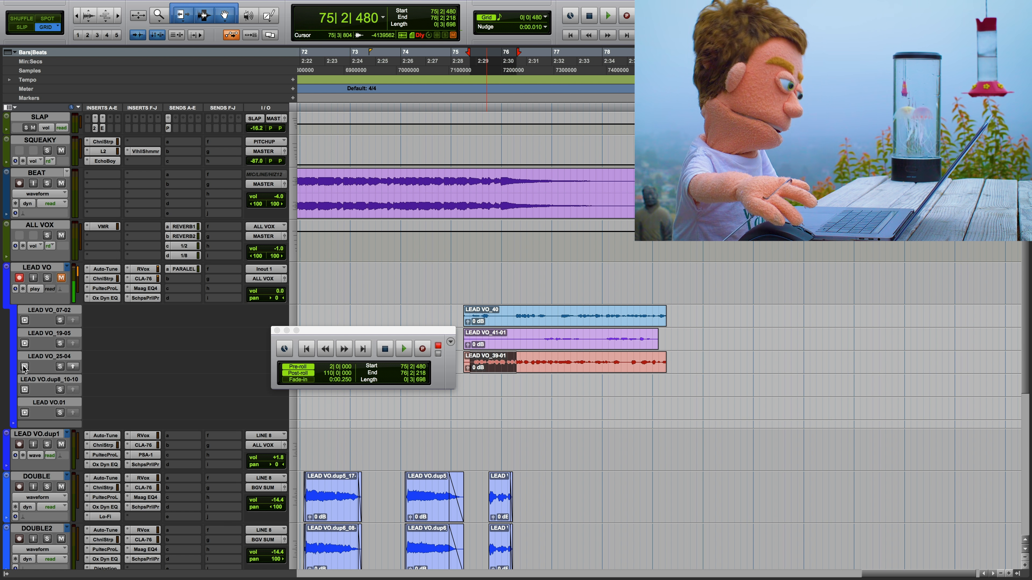
pyautogui.click(73, 367)
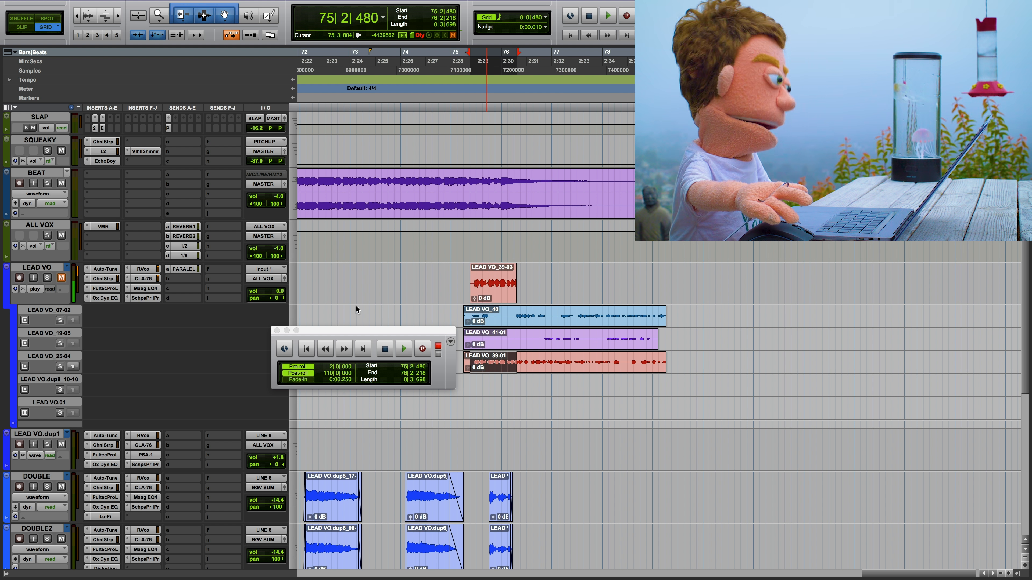
pyautogui.moveTo(514, 317); pyautogui.dragTo(592, 338)
pyautogui.click(73, 320)
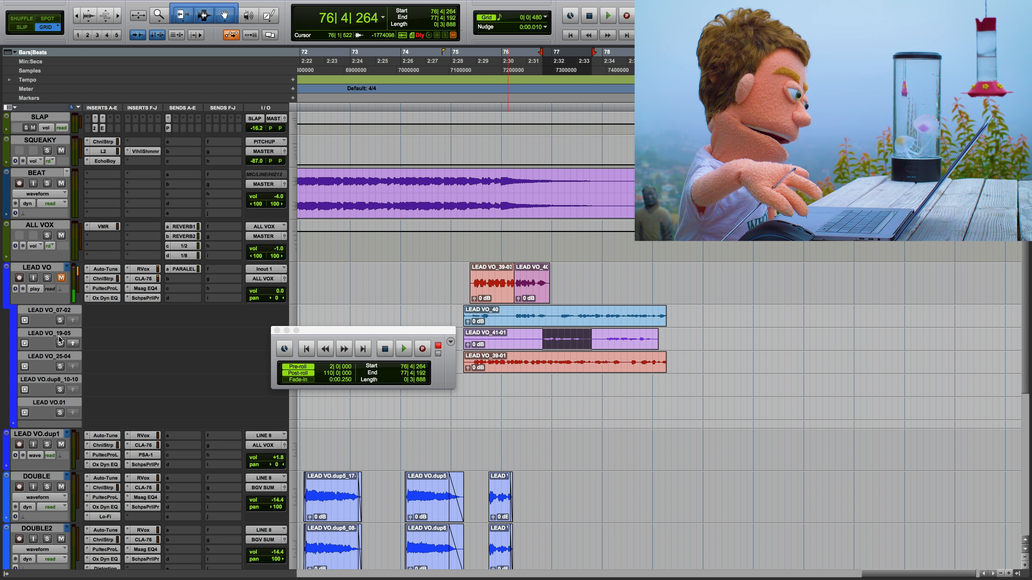
pyautogui.click(73, 345)
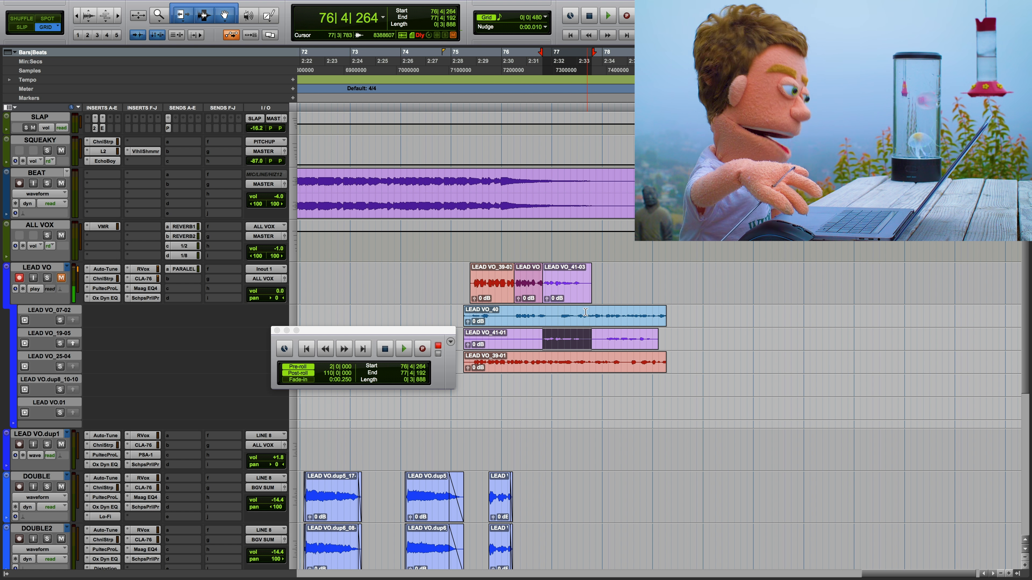
# Step: Complete the LEAD VO comp with 77|3|000–78|3|000 of LEAD VO_40 and 78|3|220–79|2|084 of LEAD VO_39-01
pyautogui.moveTo(577, 313); pyautogui.dragTo(624, 309)
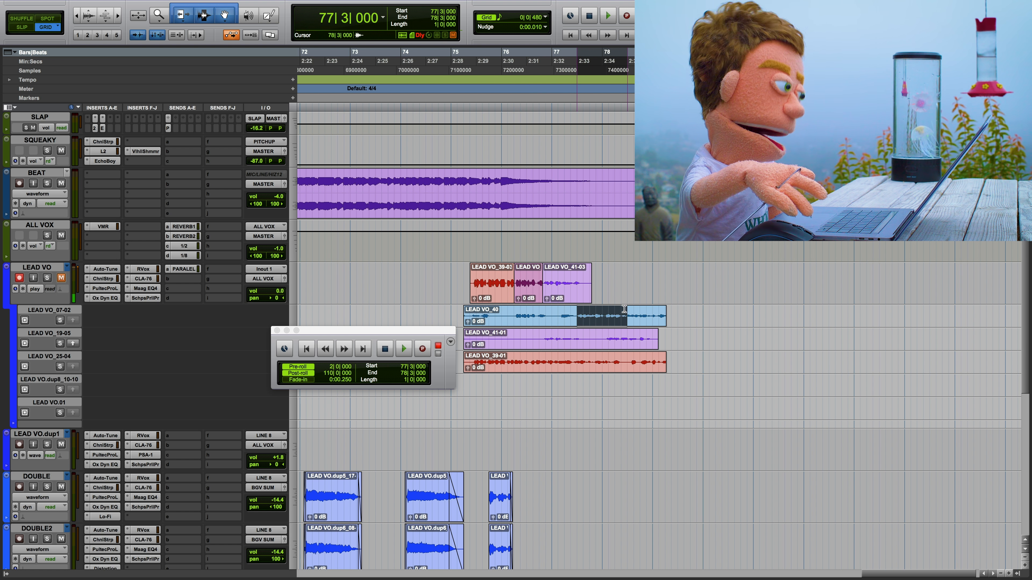
pyautogui.hotkey('alt', 'shift', 'Up')
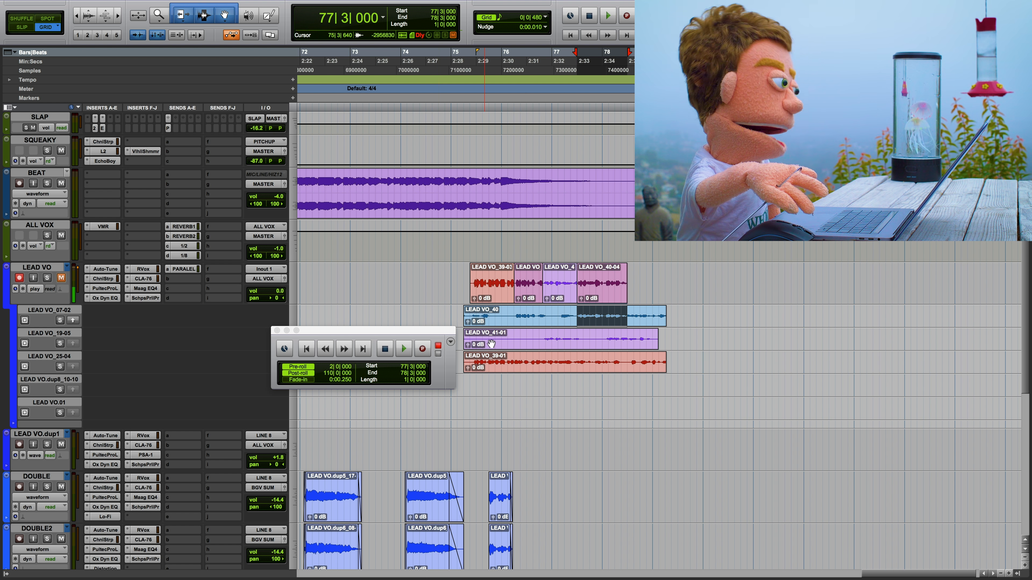
pyautogui.moveTo(630, 361); pyautogui.dragTo(665, 365)
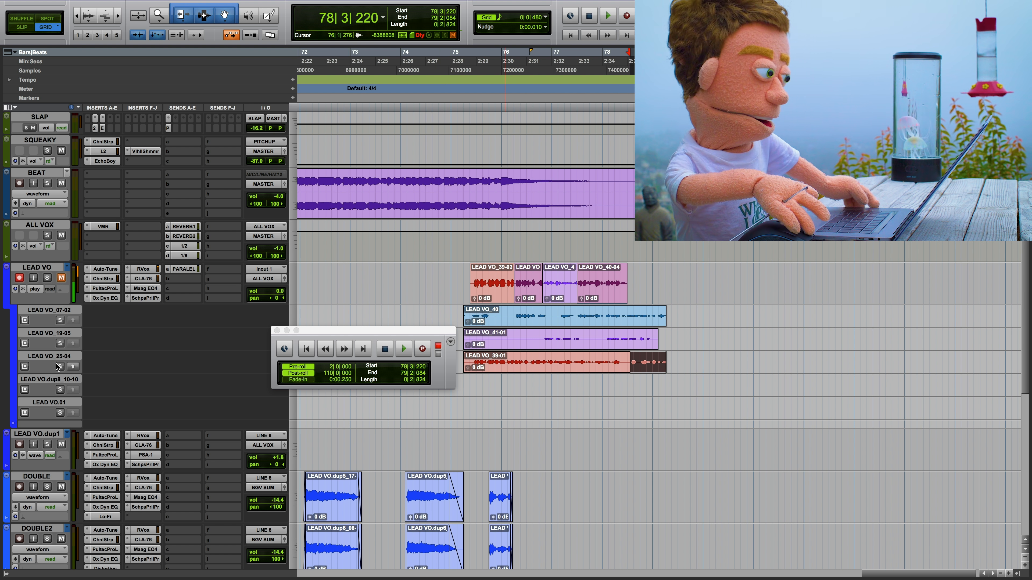
pyautogui.click(72, 366)
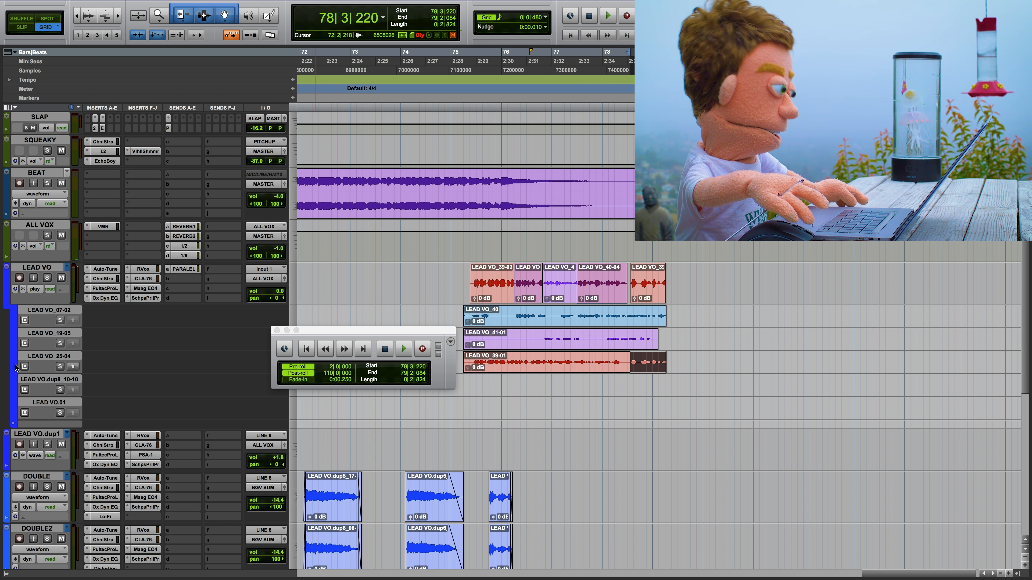
# Step: Solo the LEAD VO_19-05 playlist lane and switch the solo to the LEAD VO_07-02 lane
pyautogui.click(60, 342)
pyautogui.click(61, 321)
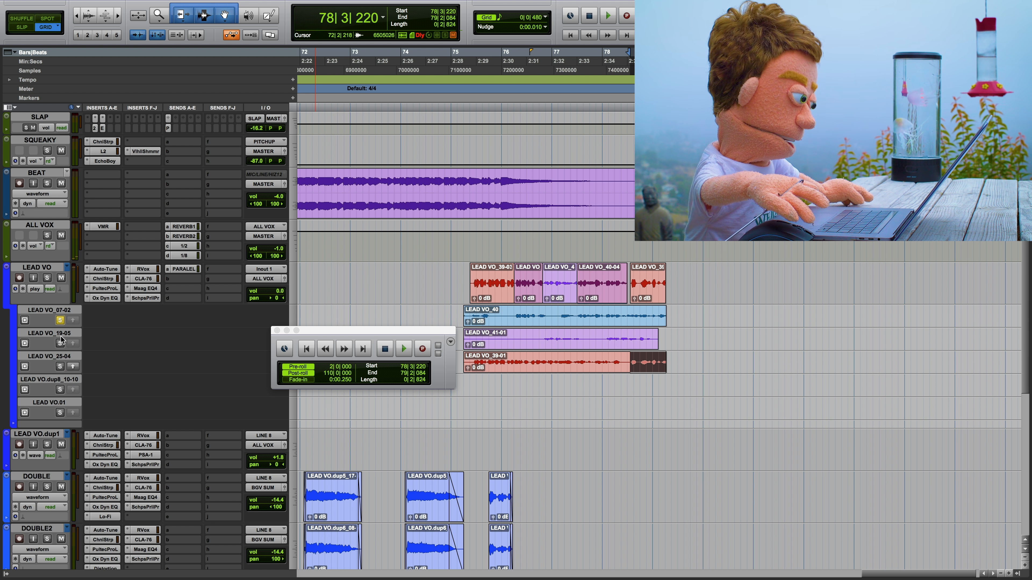
# Step: Unsolo the LEAD VO_07-02 lane, and enable loop record and loop playback for 80|1|000–81|1|000 on LEAD VO
pyautogui.click(60, 320)
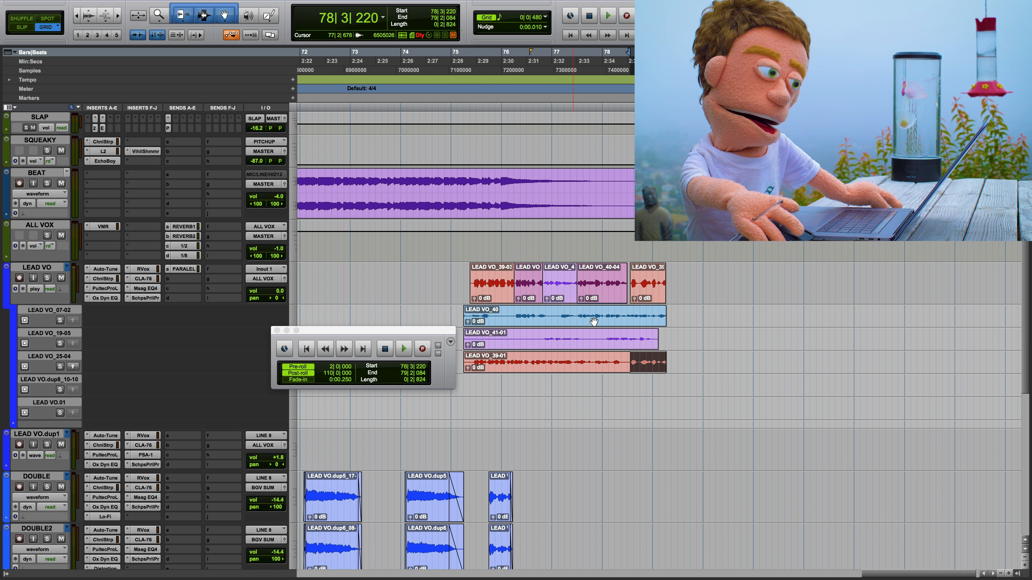
pyautogui.moveTo(702, 279); pyautogui.dragTo(749, 282)
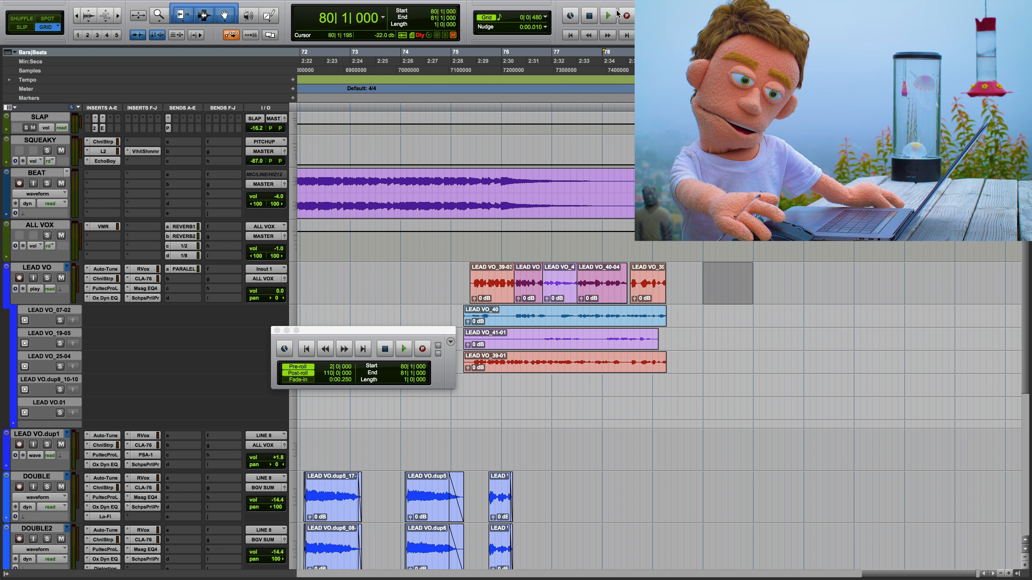
pyautogui.rightClick(623, 15)
pyautogui.click(628, 41)
pyautogui.rightClick(606, 16)
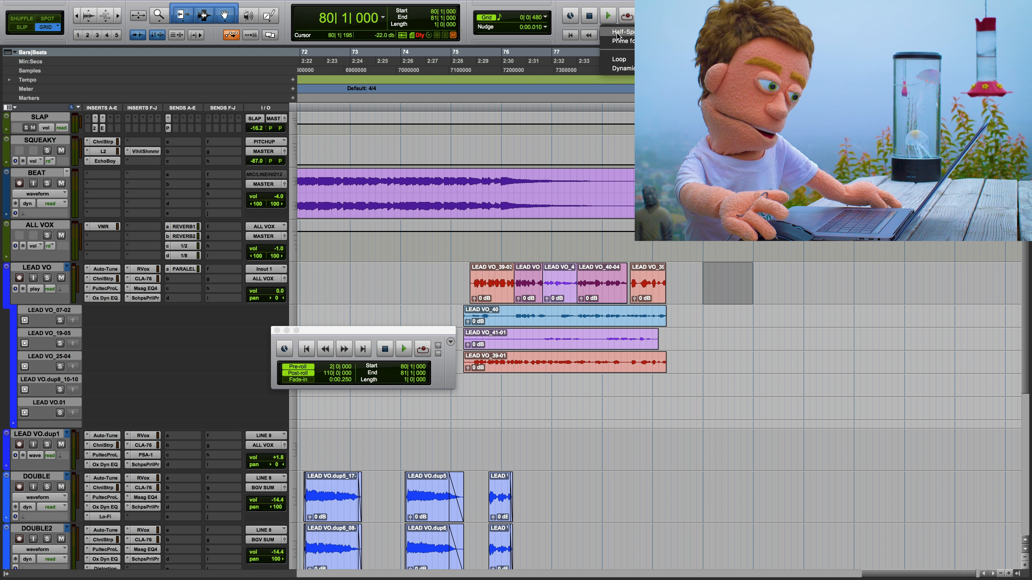
pyautogui.click(619, 59)
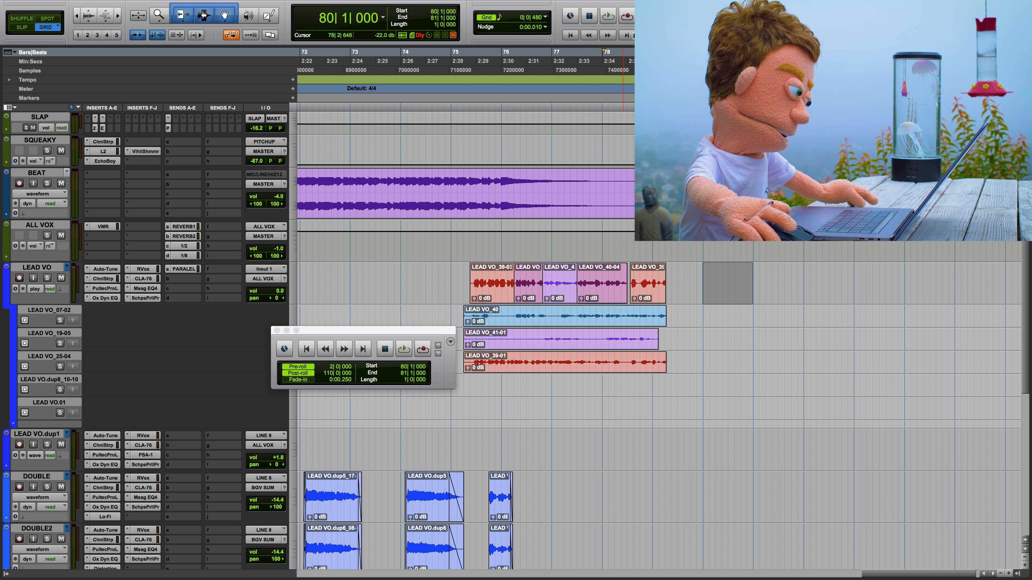
# Step: Record-enable the LEAD VO track and try to start loop recording on it
pyautogui.click(629, 15)
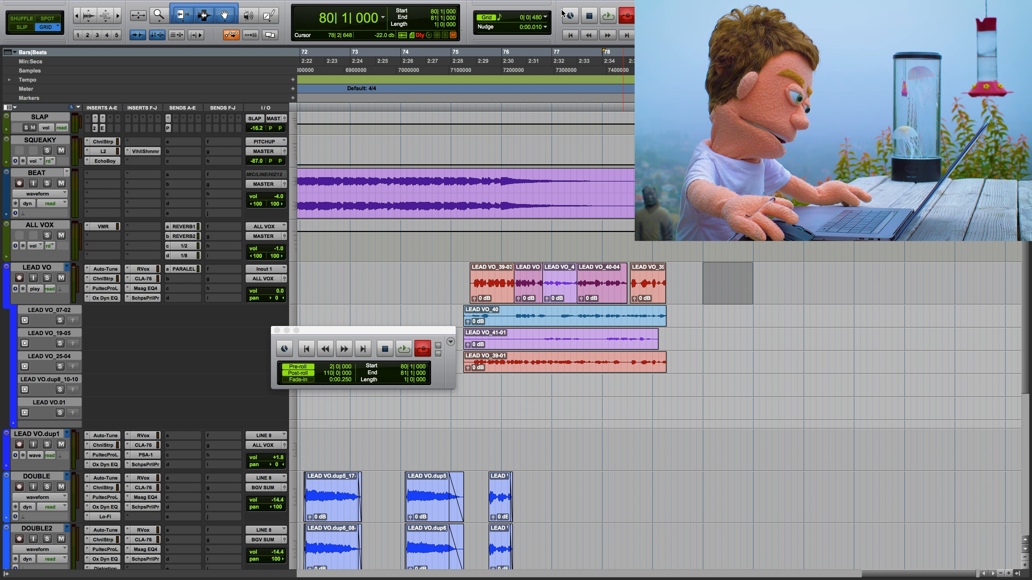
pyautogui.press('space')
pyautogui.click(614, 241)
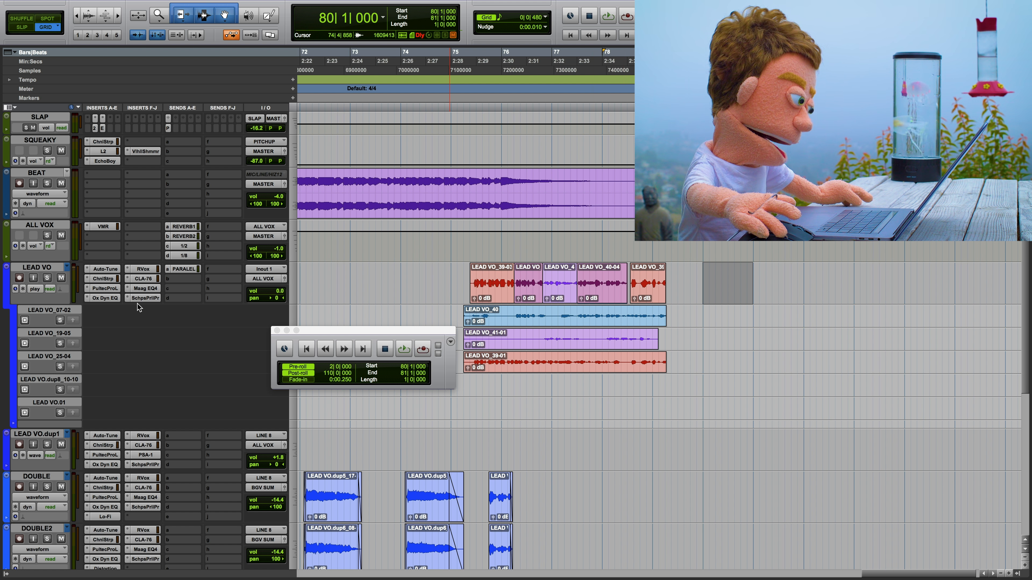
pyautogui.click(19, 278)
pyautogui.press('space')
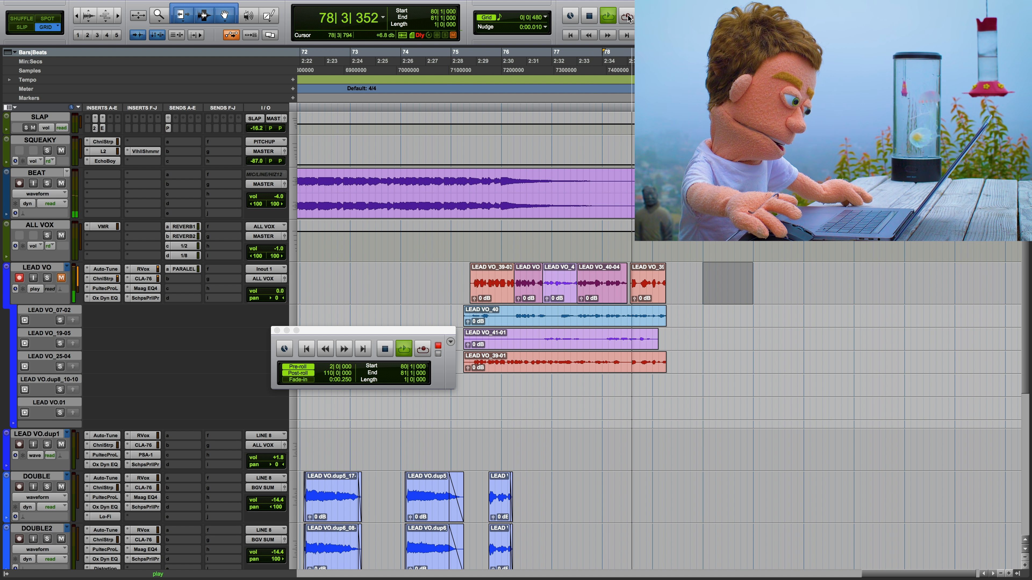
pyautogui.press('space')
# Step: Turn off pre-roll and post-roll, and loop-record three takes on LEAD VO across 80|1|000–81|1|000
pyautogui.click(299, 373)
pyautogui.click(298, 366)
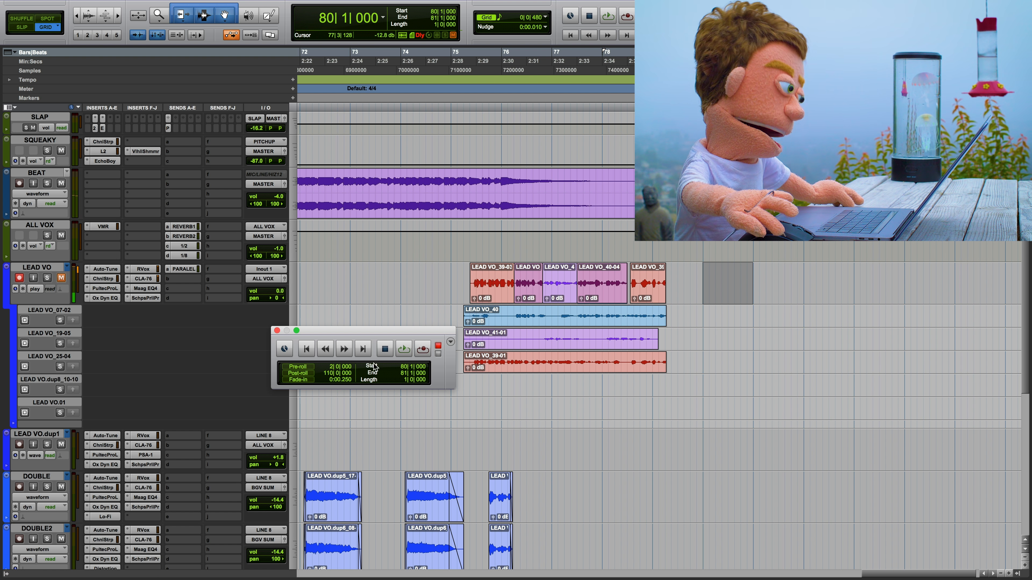
pyautogui.press('super+space')
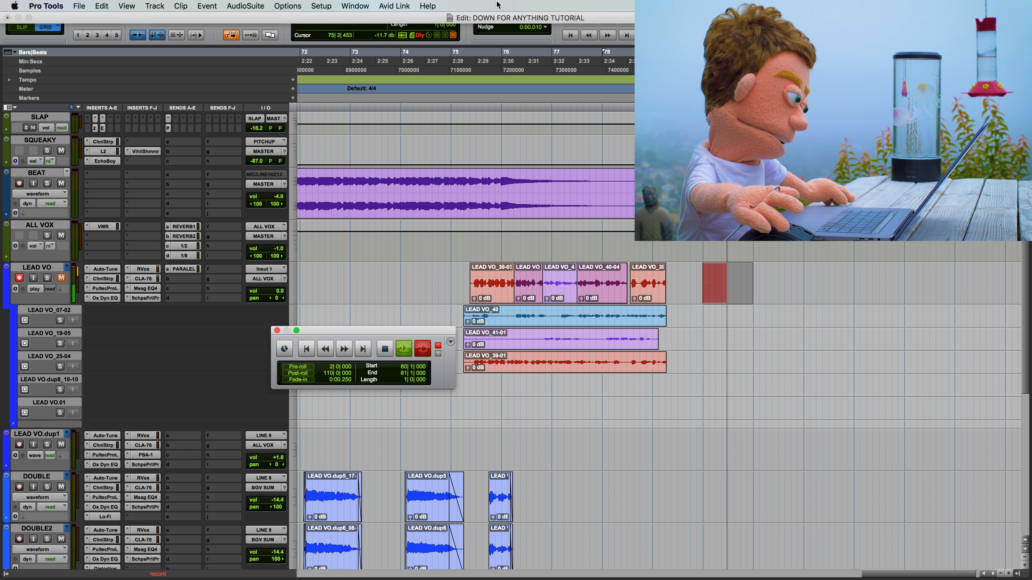
pyautogui.press('space')
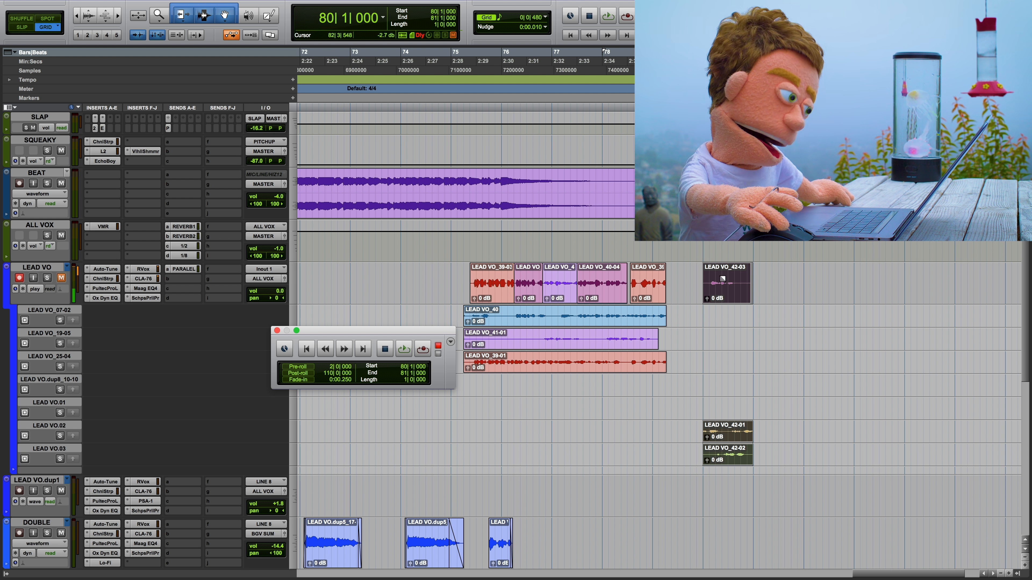
# Step: Move LEAD VO_42-03 to the LEAD VO.01 playlist and return recording and playback to their normal non-loop modes
pyautogui.moveTo(720, 296); pyautogui.dragTo(730, 419)
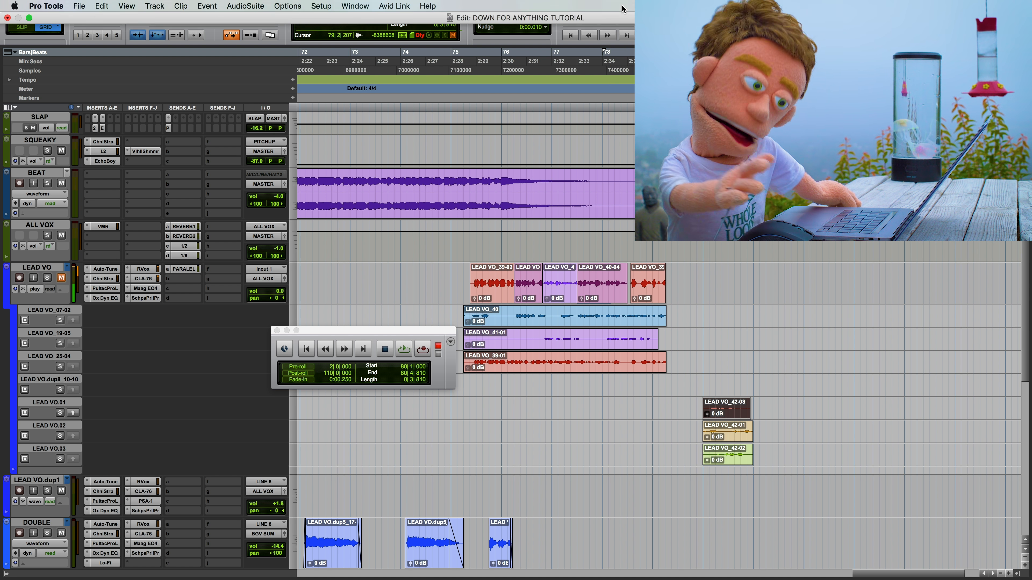
pyautogui.rightClick(629, 19)
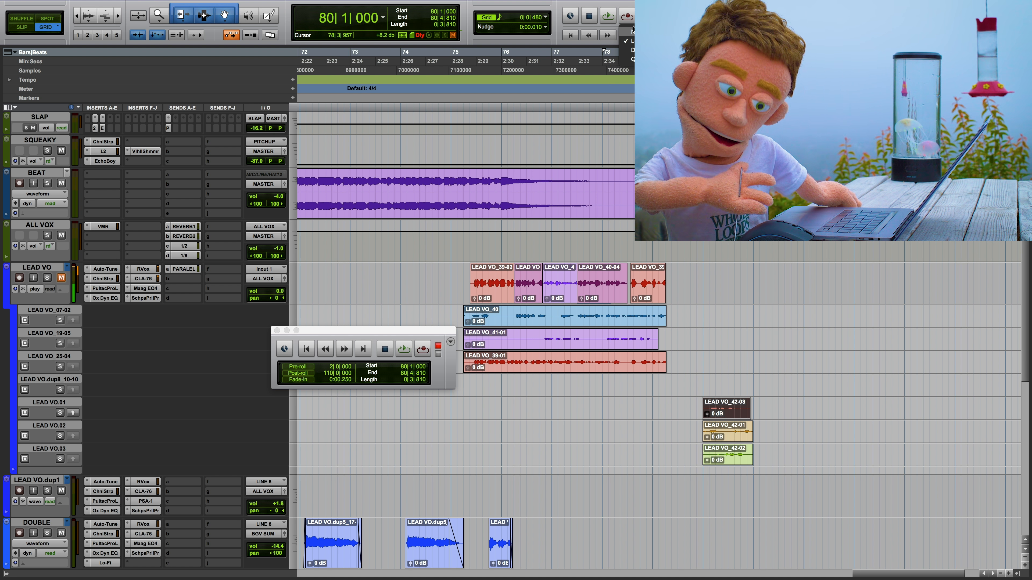
pyautogui.click(633, 35)
pyautogui.rightClick(611, 14)
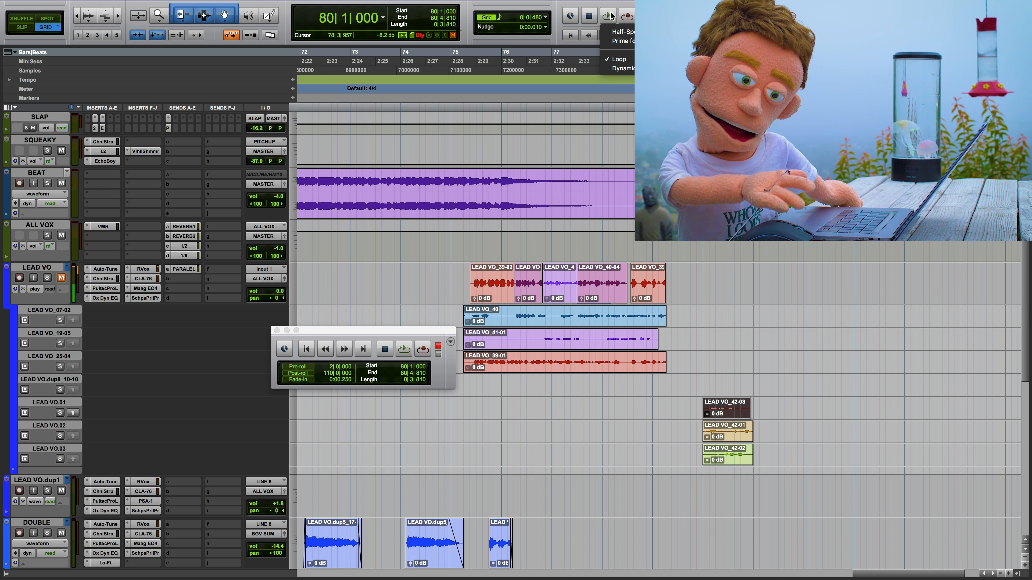
pyautogui.click(621, 50)
pyautogui.click(701, 378)
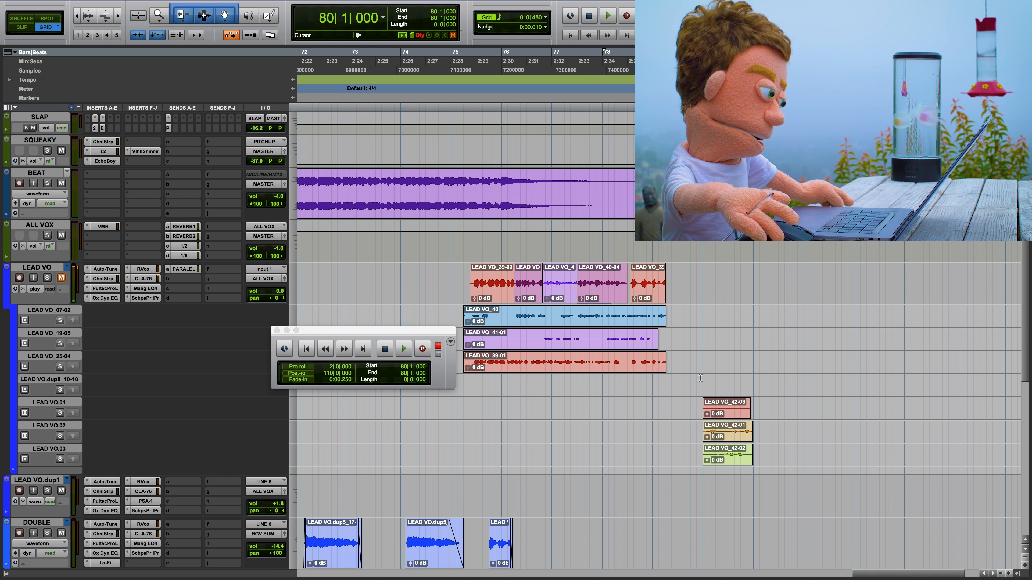
pyautogui.hotkey('shift', 'r')
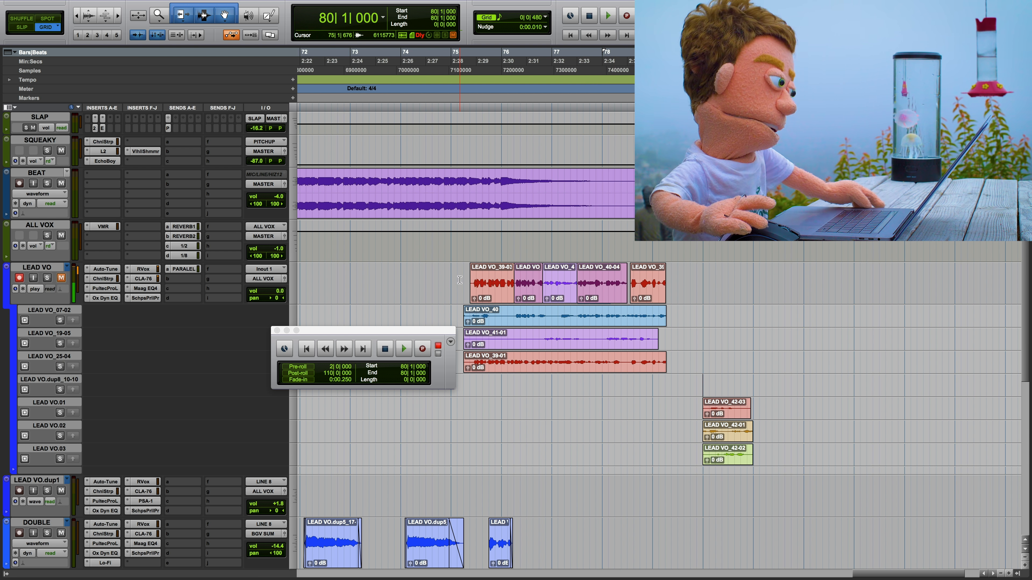
# Step: Inspect the LEAD VO comp between 75|4|704 and 78|4|480 and close the floating Transport window
pyautogui.moveTo(498, 281); pyautogui.dragTo(643, 279)
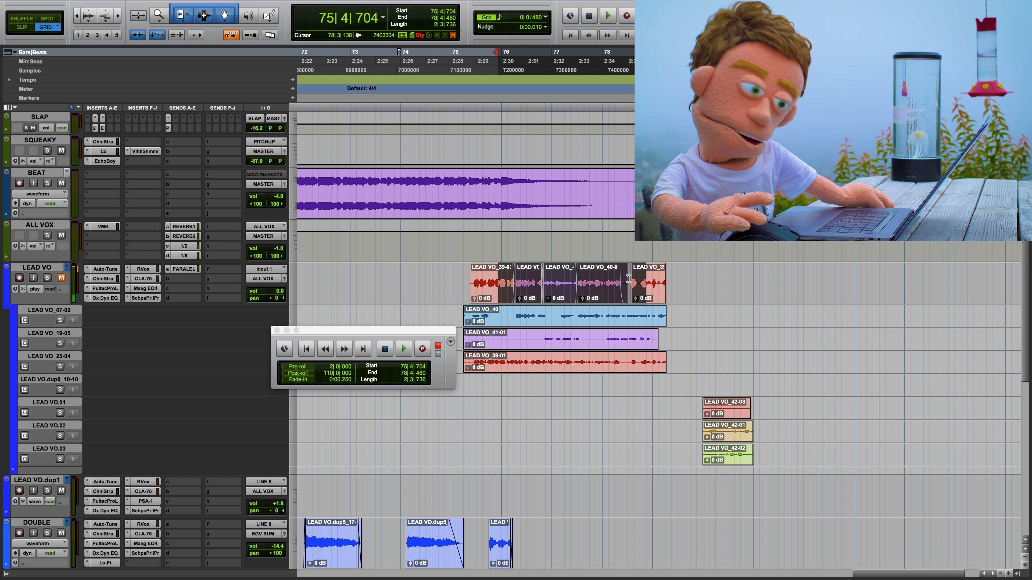
pyautogui.press('t')
pyautogui.hscroll(5, 665, 291)
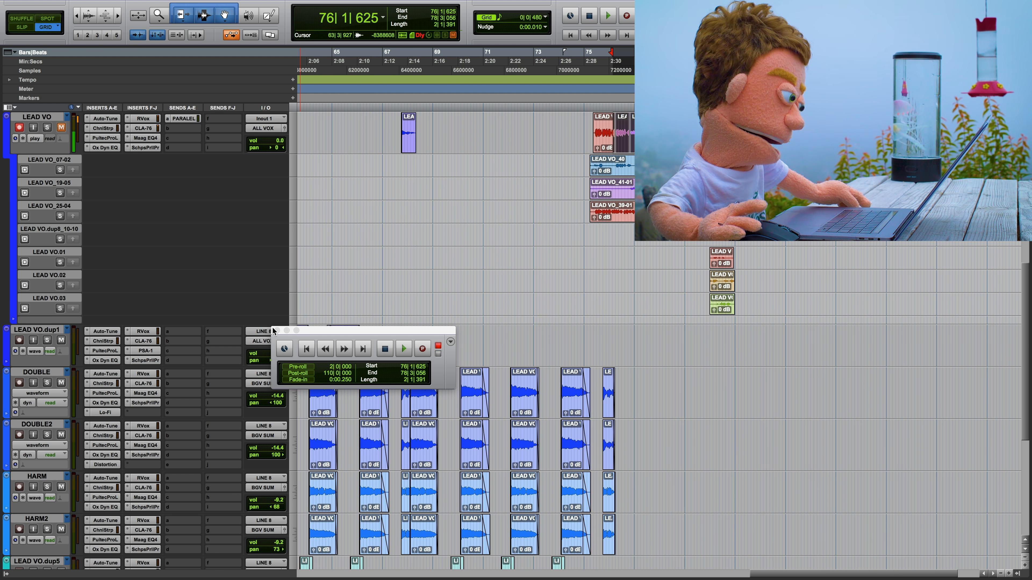
pyautogui.click(296, 337)
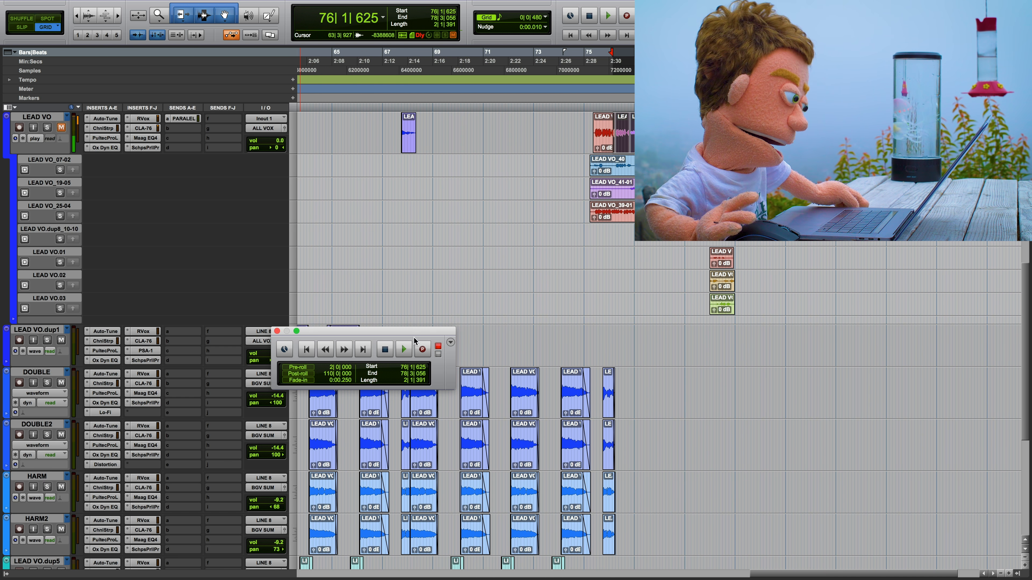
pyautogui.click(277, 331)
# Step: Apply batch fades to 10|2|480–74|3|000 on LEAD VO.dup5, LEAD VO.dup6, LOWOCTL.dup1 and LOWOCTR.dup1 with 50 ms fade-ins, 80 ms crossfades, 300 ms fade-outs
pyautogui.scroll(-10, 581, 351)
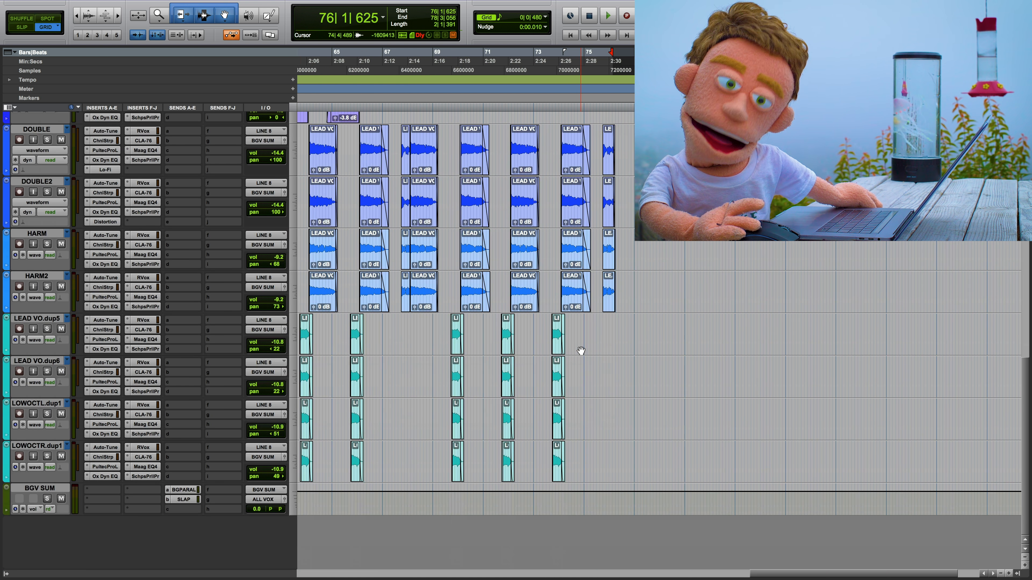
pyautogui.hscroll(-15, 581, 351)
pyautogui.hscroll(3, 508, 351)
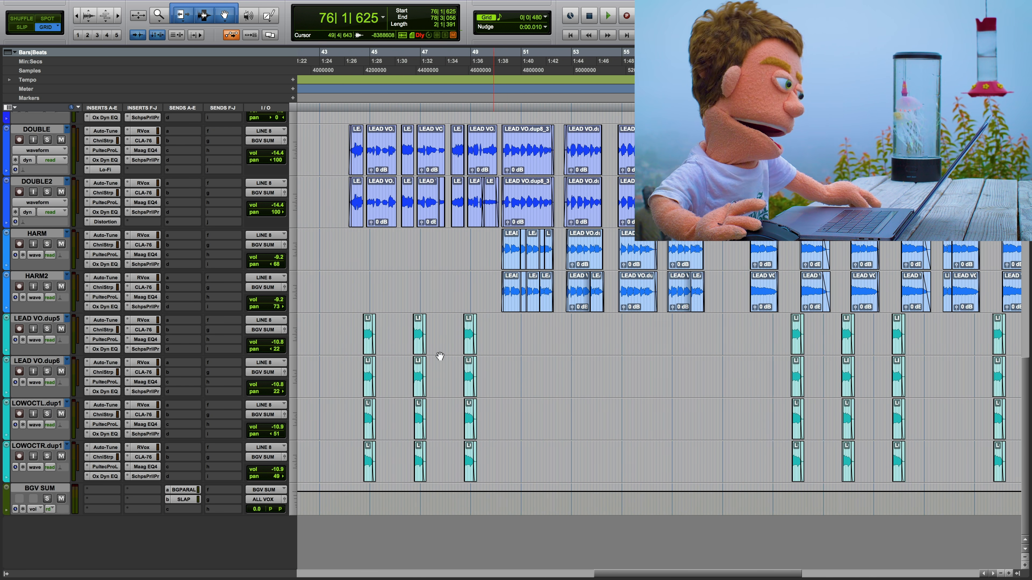
pyautogui.click(352, 324)
pyautogui.press('super+bracketright')
pyautogui.press('super+bracketright')
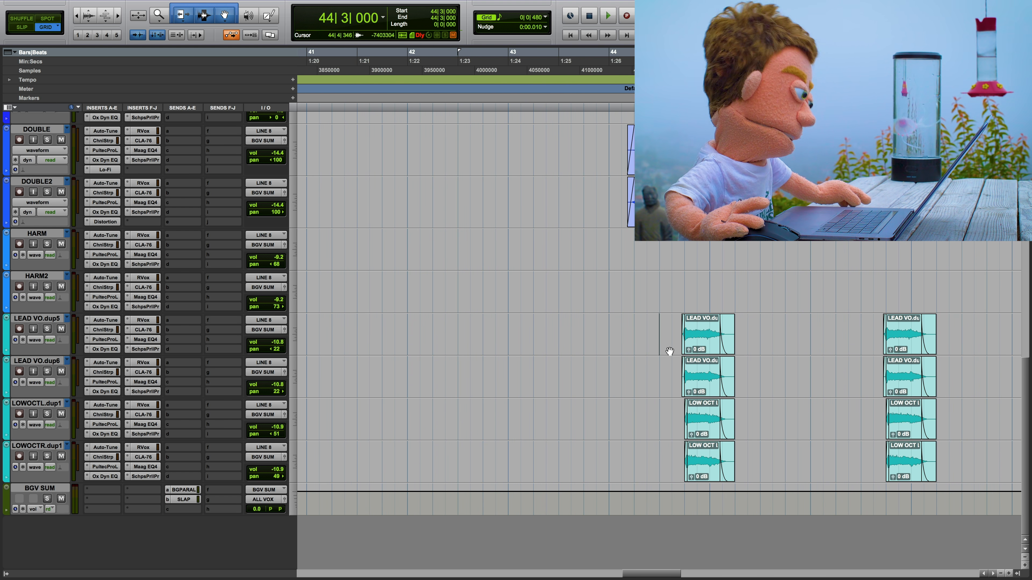
pyautogui.press('super+bracketleft')
pyautogui.press('super+bracketleft')
pyautogui.press('super+bracketleft')
pyautogui.press('super+bracketleft')
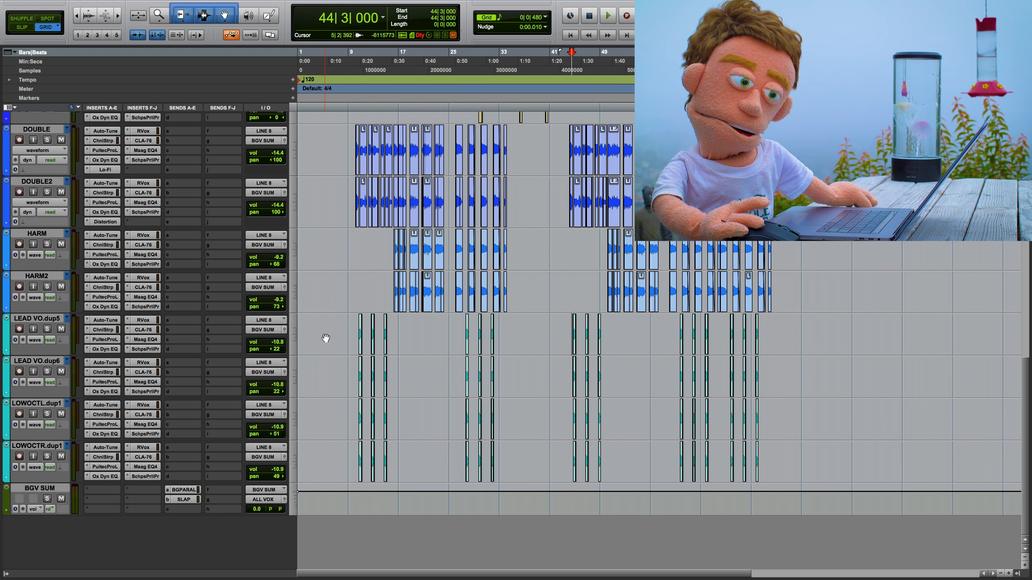
pyautogui.moveTo(357, 324); pyautogui.dragTo(760, 457)
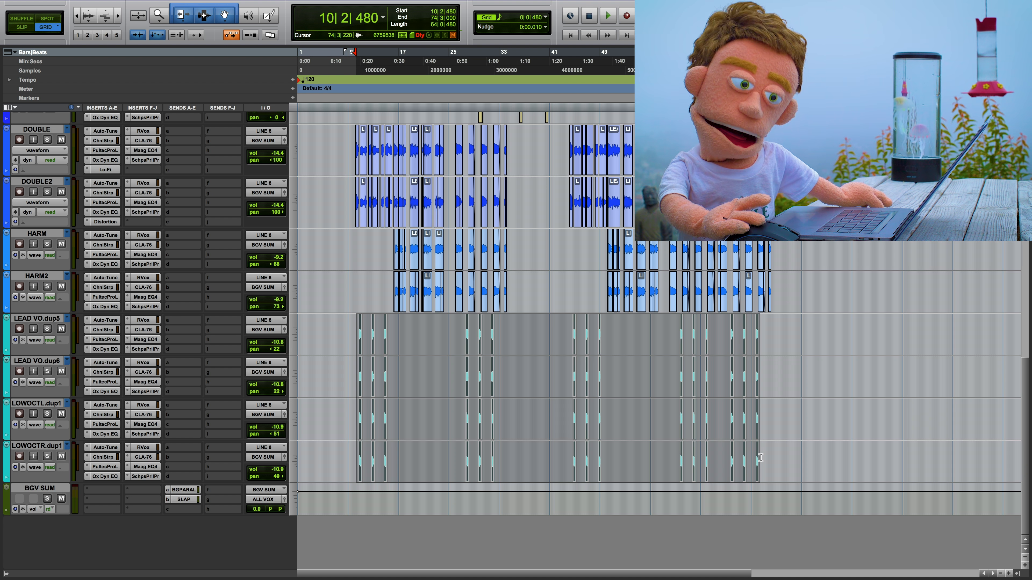
pyautogui.press('super+f')
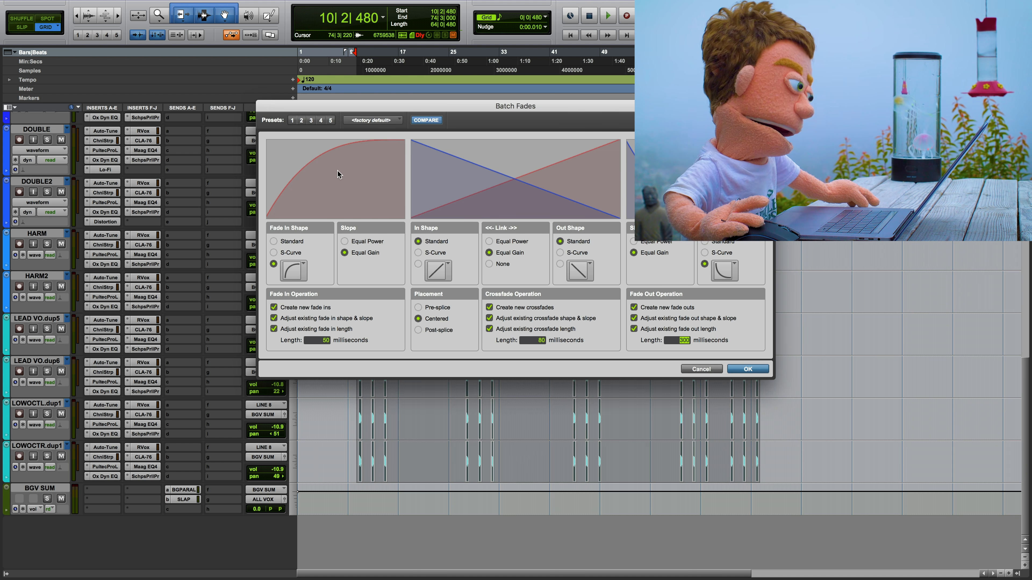
pyautogui.moveTo(345, 111); pyautogui.dragTo(380, 123)
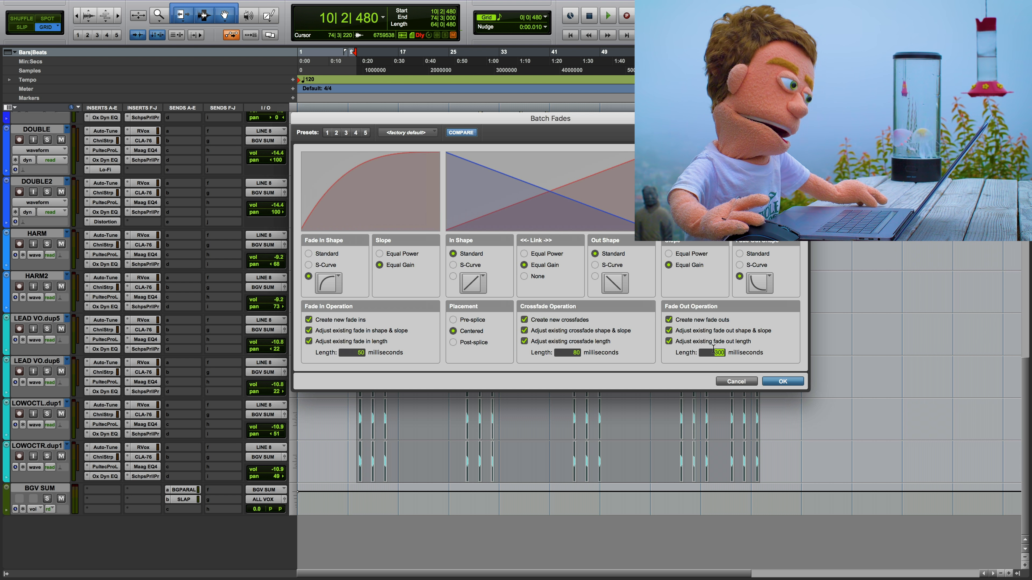
pyautogui.click(782, 382)
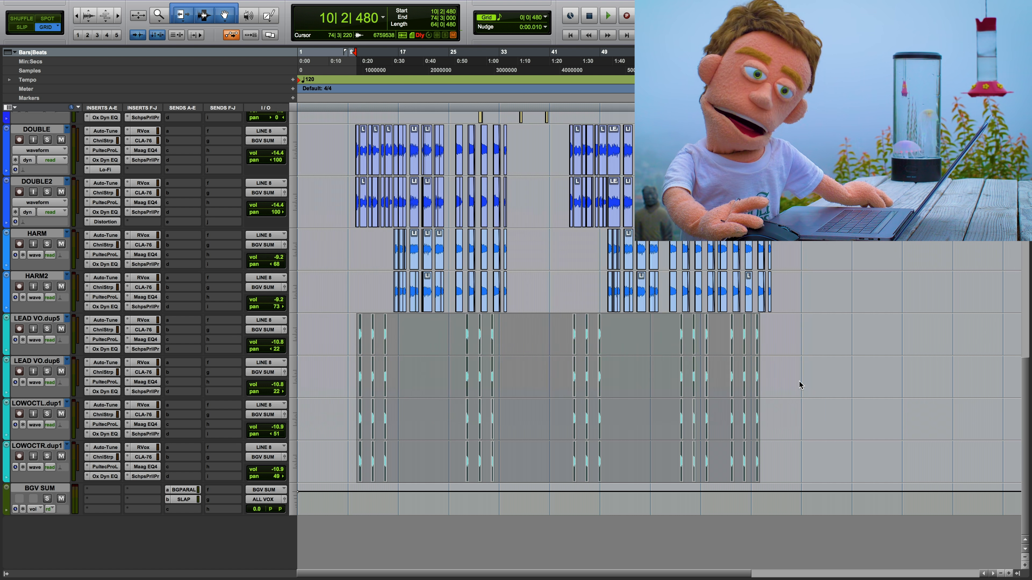
# Step: Examine the fades on the LEAD VO.dup5, LEAD VO.dup6, LOWOCTL.dup1 and LOWOCTR.dup1 clips from bar 10 onward
pyautogui.click(356, 333)
pyautogui.moveTo(357, 333); pyautogui.dragTo(356, 333)
pyautogui.press('t')
pyautogui.press('t')
pyautogui.press('t')
pyautogui.press('t')
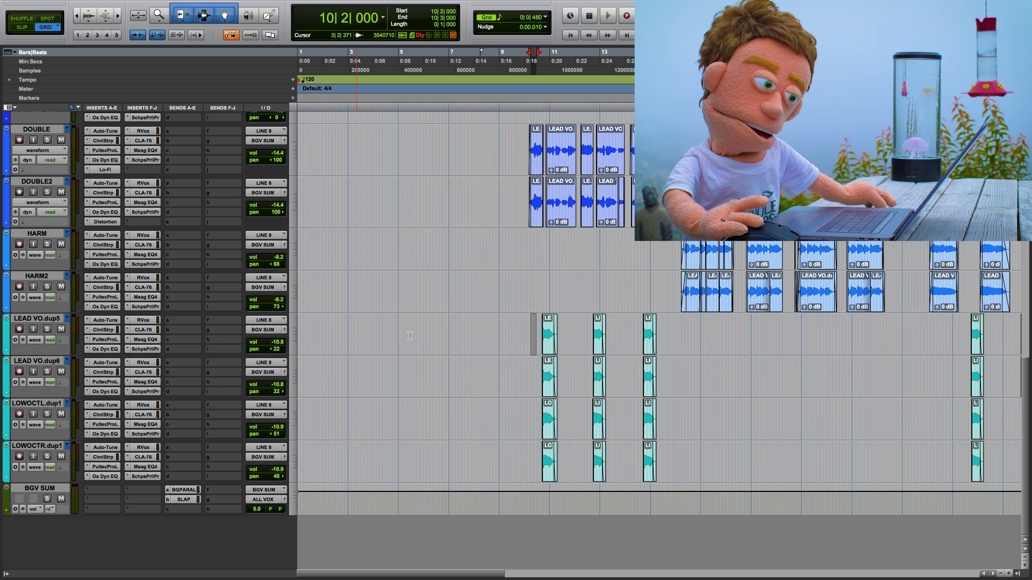
pyautogui.hscroll(5, 782, 355)
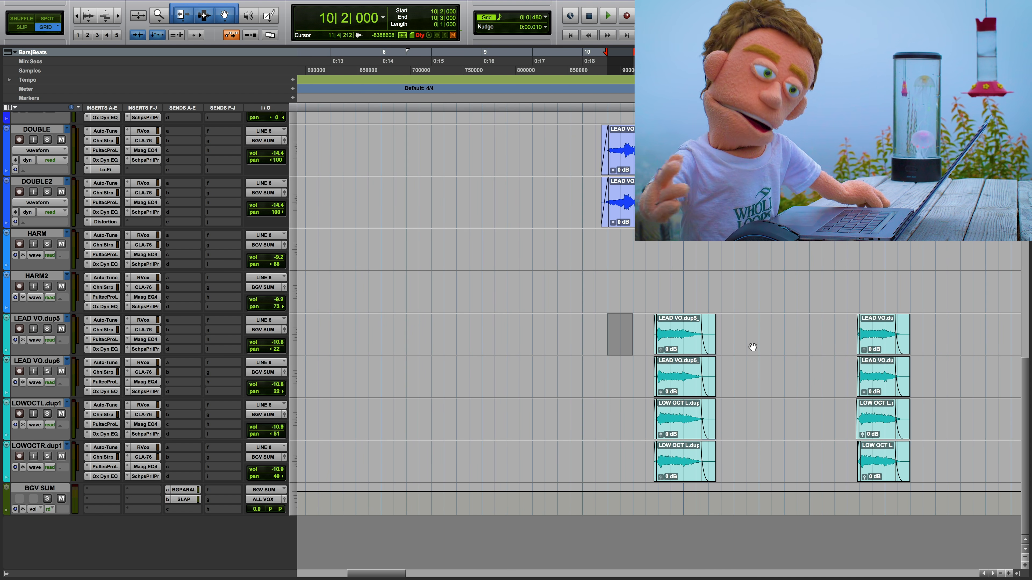
pyautogui.hscroll(6, 777, 337)
pyautogui.hscroll(20, 777, 338)
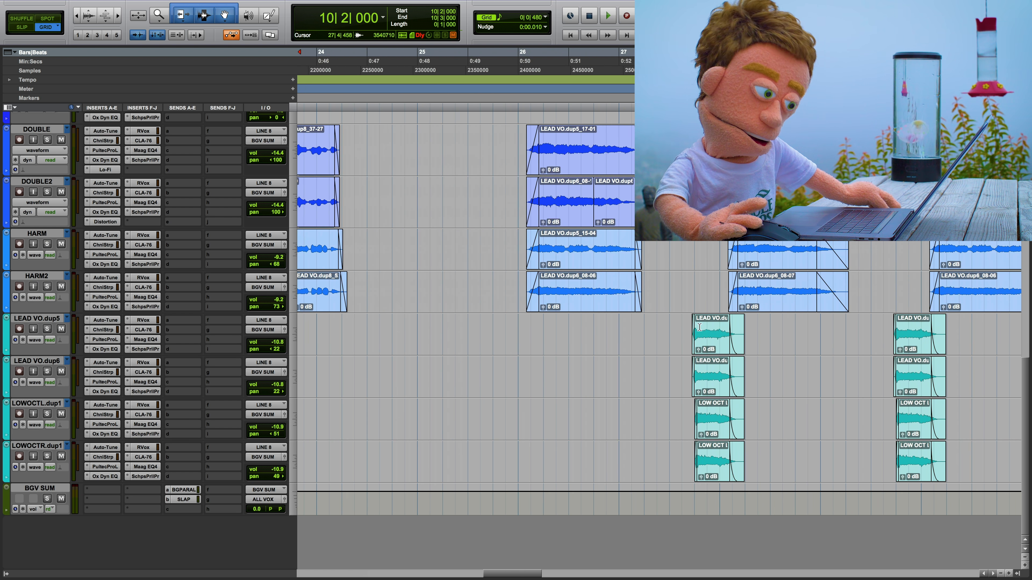
pyautogui.press('t')
pyautogui.press('t')
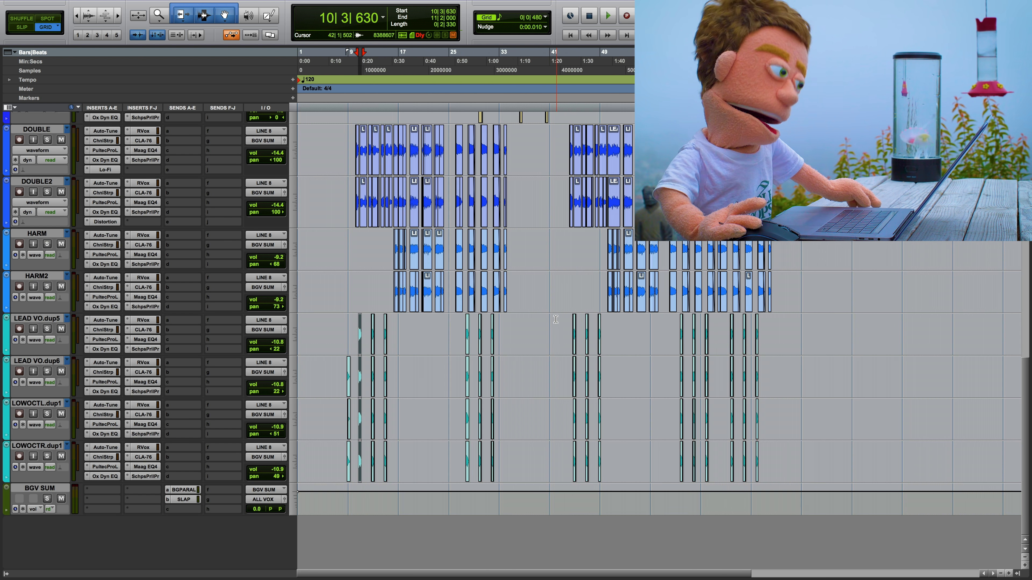
pyautogui.press('t')
# Step: Listen to the vocals from 9|4|000 with the BEAT track muted, and unmute BEAT after stopping playback
pyautogui.hscroll(4, 563, 301)
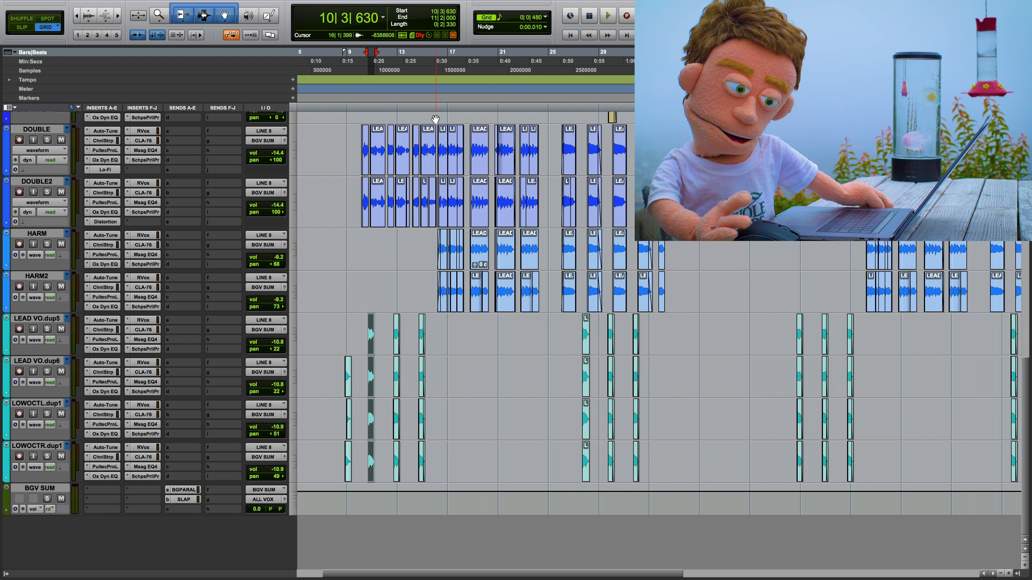
pyautogui.scroll(2, 447, 166)
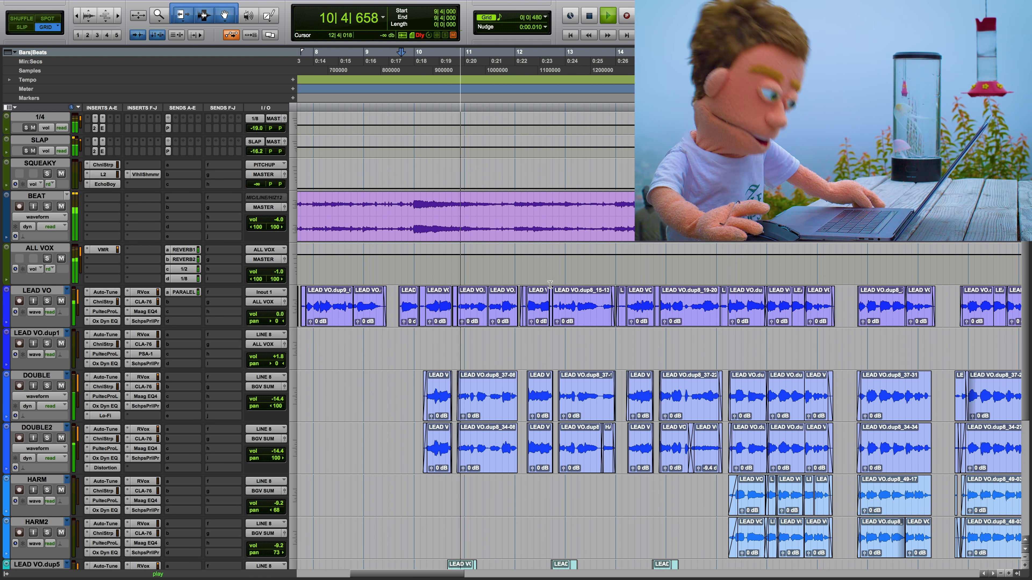
pyautogui.click(61, 206)
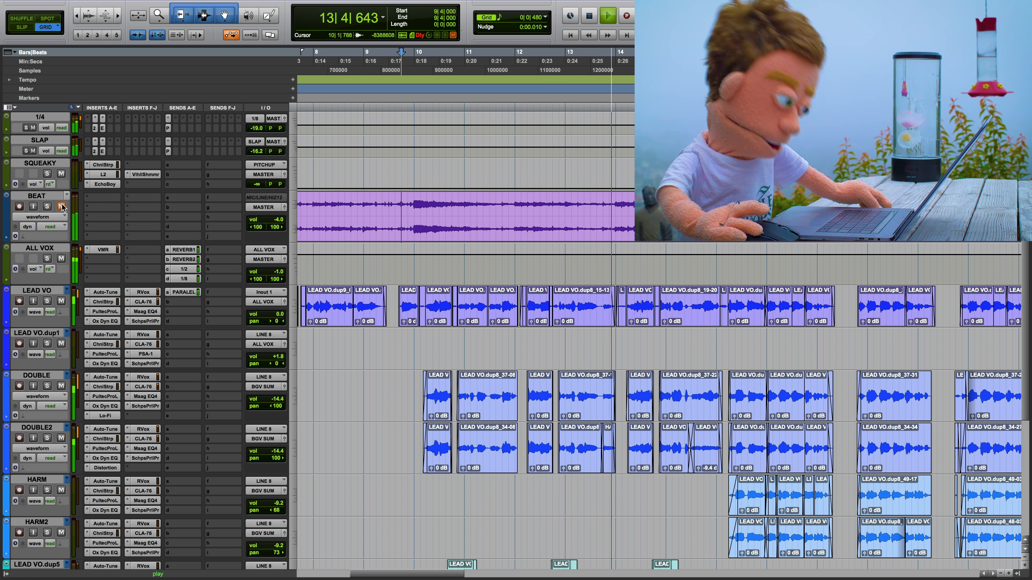
pyautogui.press('space')
pyautogui.click(62, 206)
# Step: Examine how the DOUBLE and DOUBLE2 waveforms line up with LEAD VO around 13|2|000
pyautogui.click(579, 305)
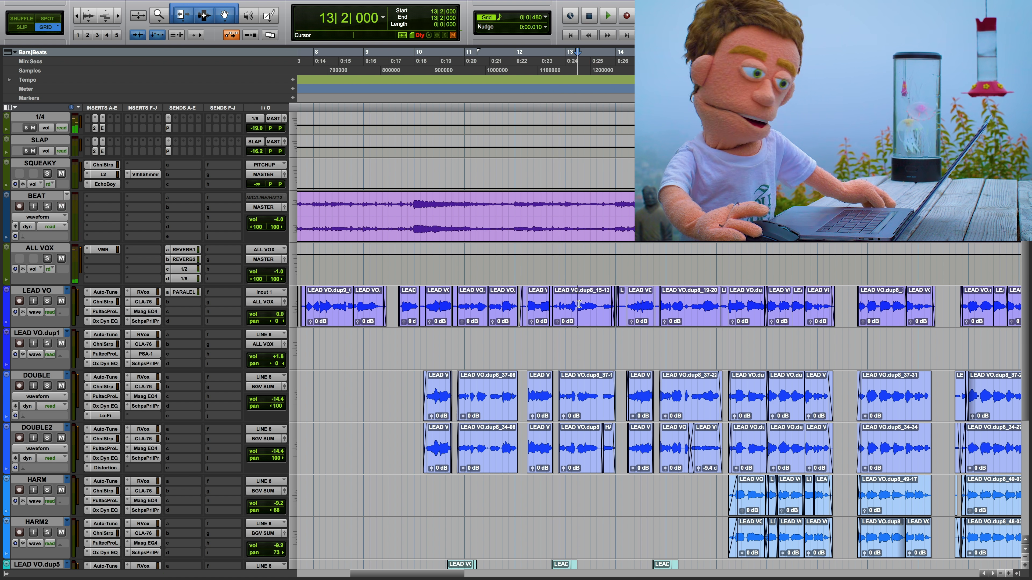
pyautogui.press('t')
pyautogui.press('t')
pyautogui.press('t')
pyautogui.press('t')
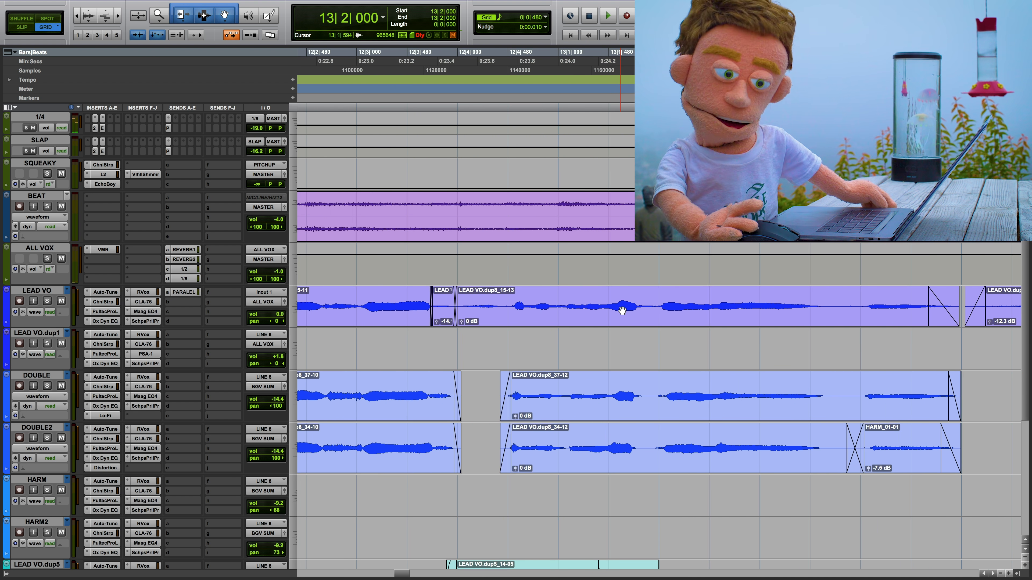
pyautogui.press('t')
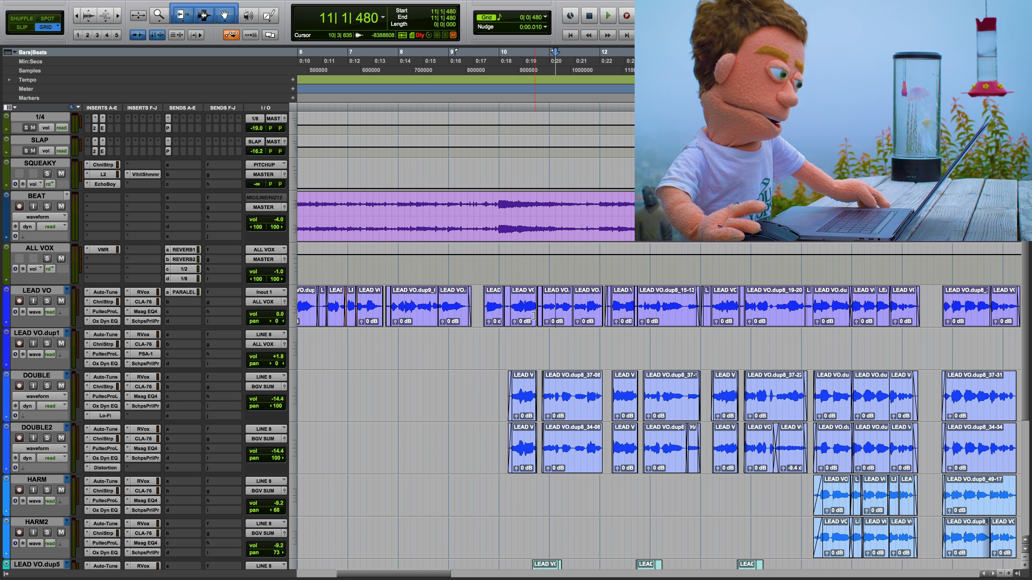
# Step: Capture the LEAD VO clips from 10|1|855 to 18|3|000 as the Guide in the VocALign Pro AudioSuite plug-in
pyautogui.click(526, 321)
pyautogui.hscroll(3, 526, 321)
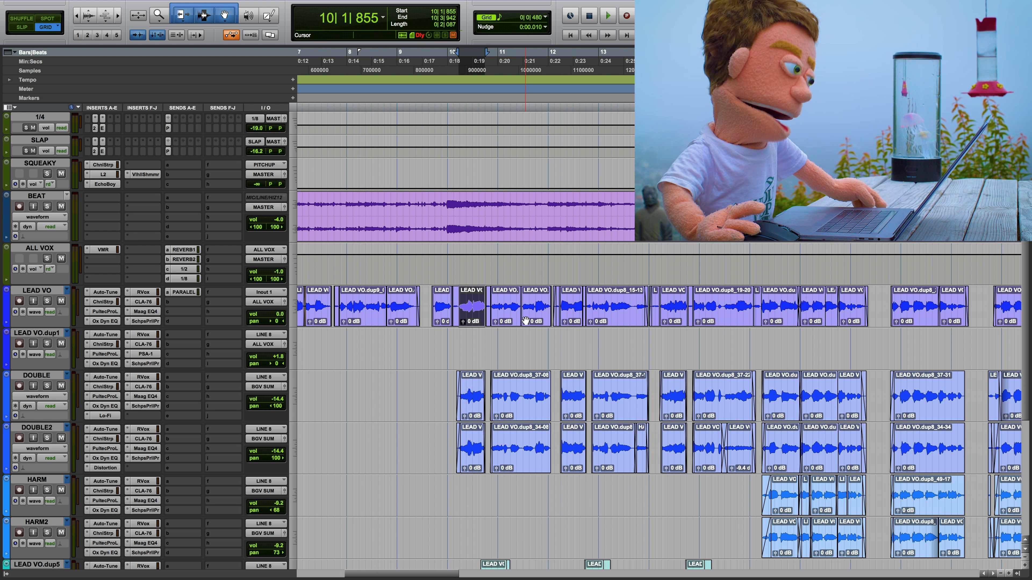
pyautogui.keyDown('shift'); pyautogui.click(875, 299); pyautogui.keyUp('shift')
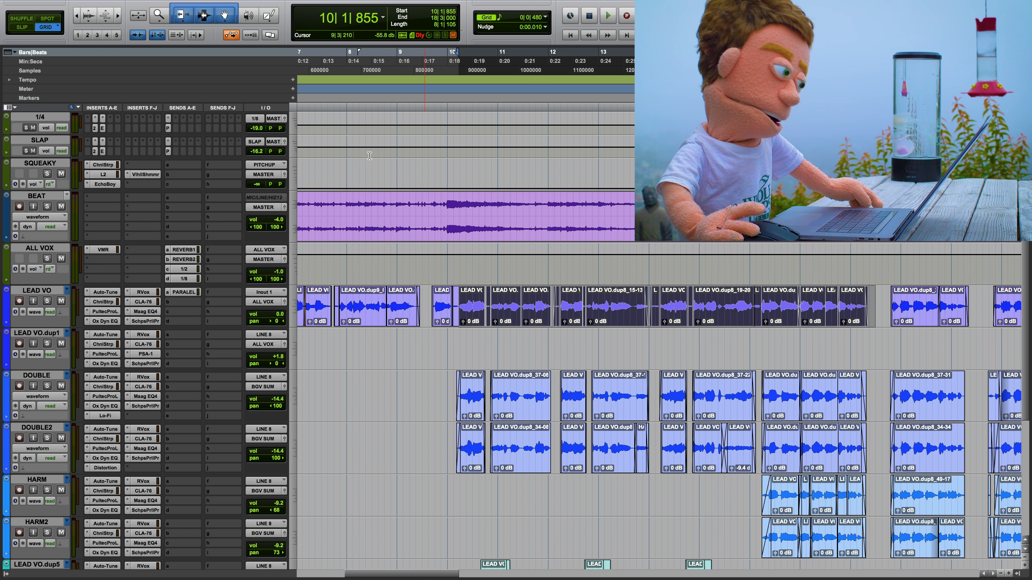
pyautogui.moveTo(195, 3)
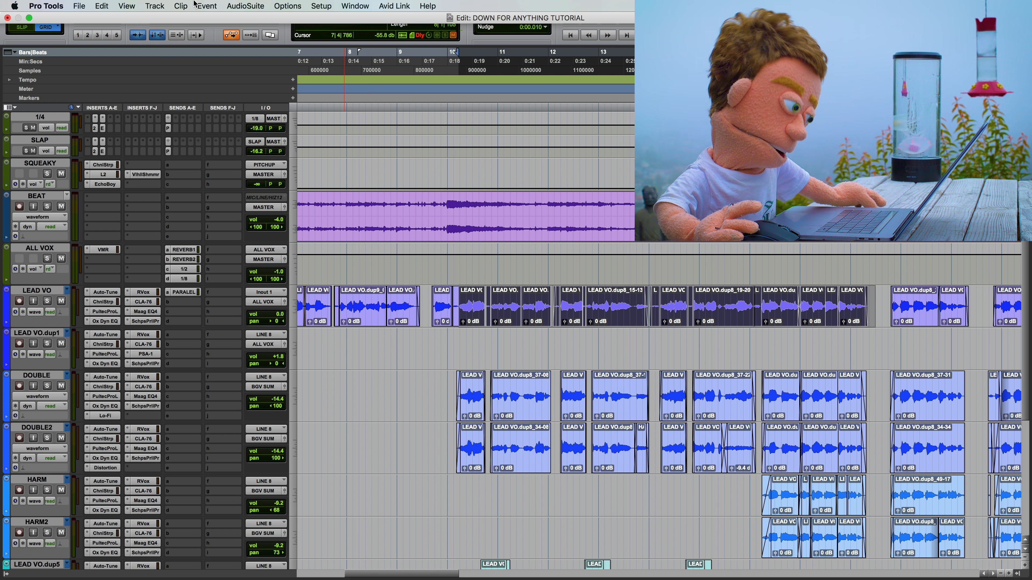
pyautogui.click(264, 5)
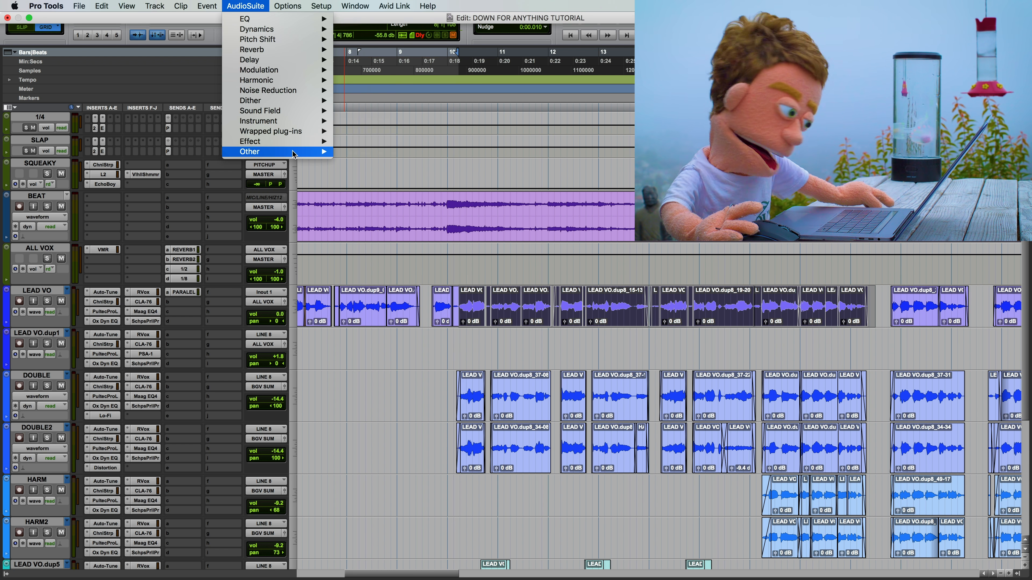
pyautogui.moveTo(295, 153)
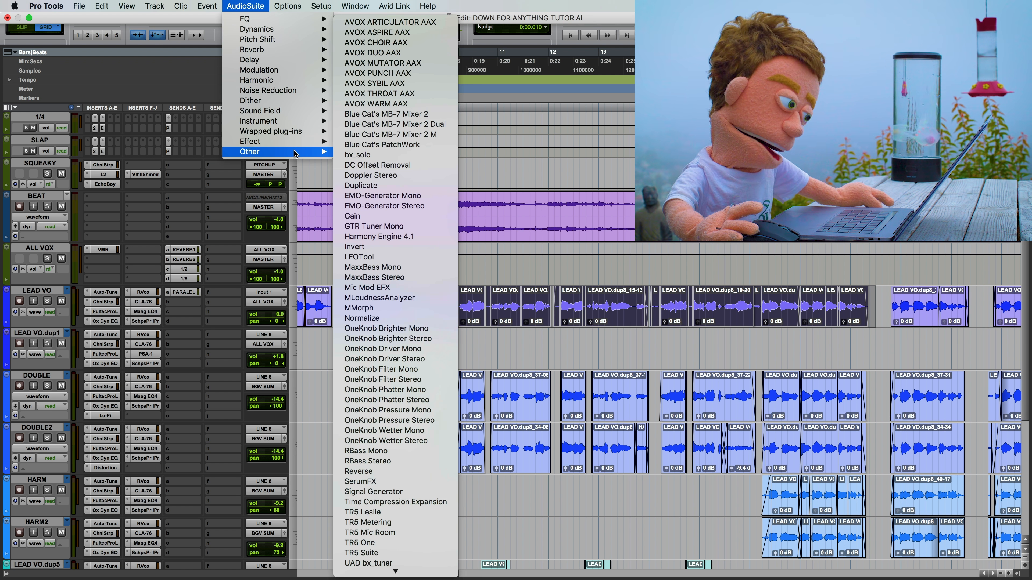
pyautogui.click(444, 573)
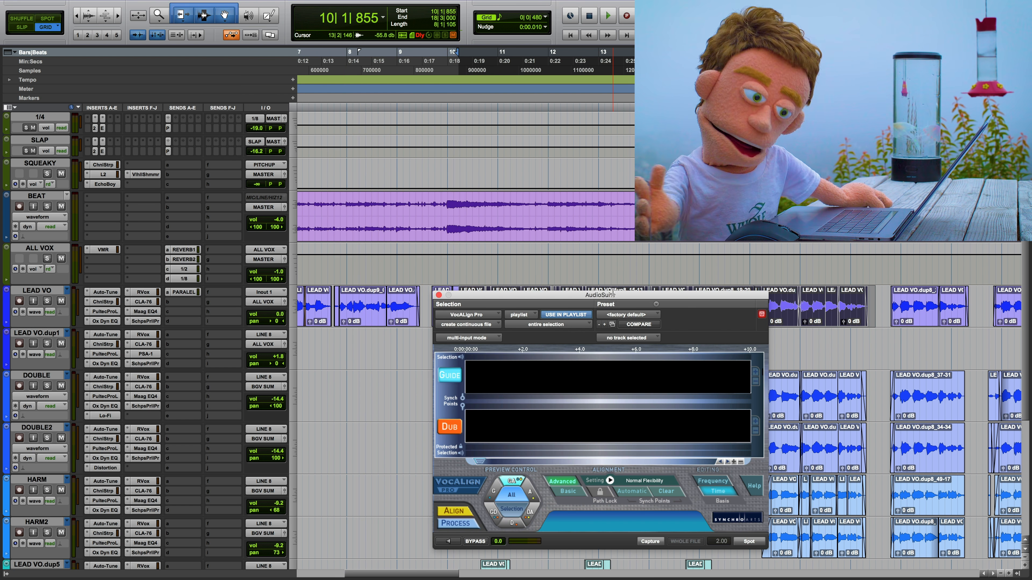
pyautogui.moveTo(611, 293); pyautogui.dragTo(216, 89)
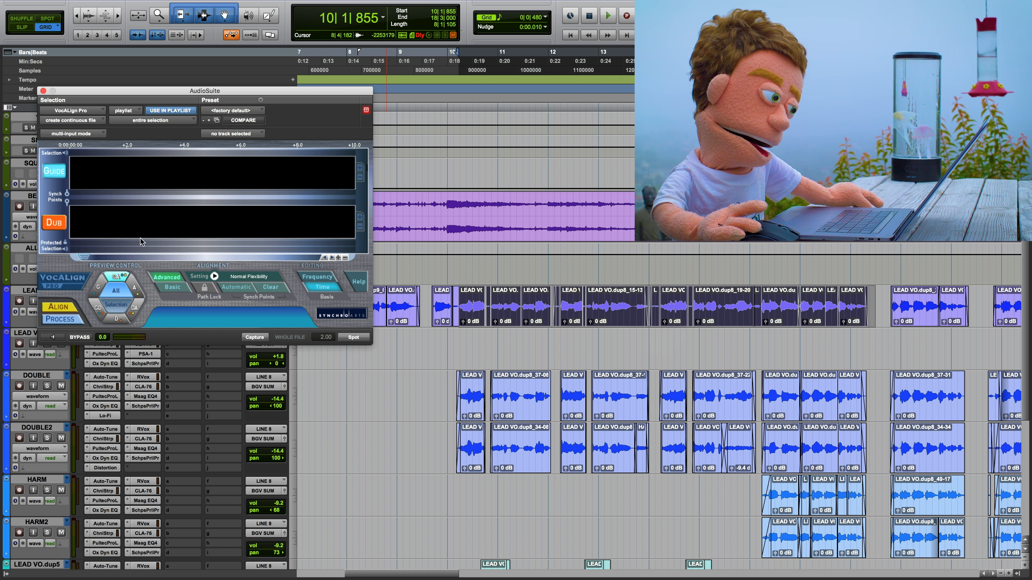
pyautogui.click(255, 337)
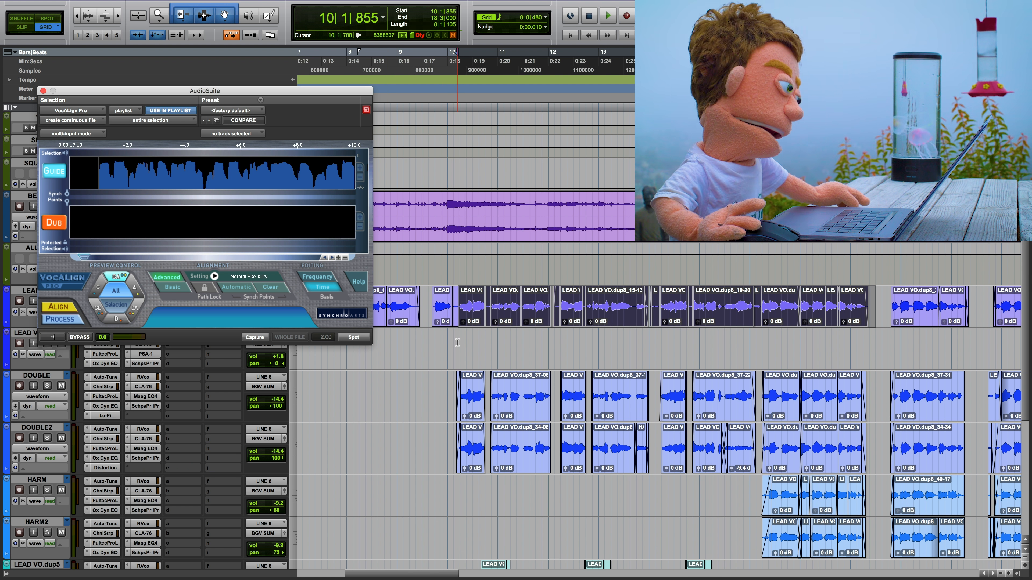
# Step: Move the 10|1|855–18|3|000 edit selection back and forth between LEAD VO, DOUBLE and DOUBLE2, finishing on DOUBLE
pyautogui.press(';')
pyautogui.press(';')
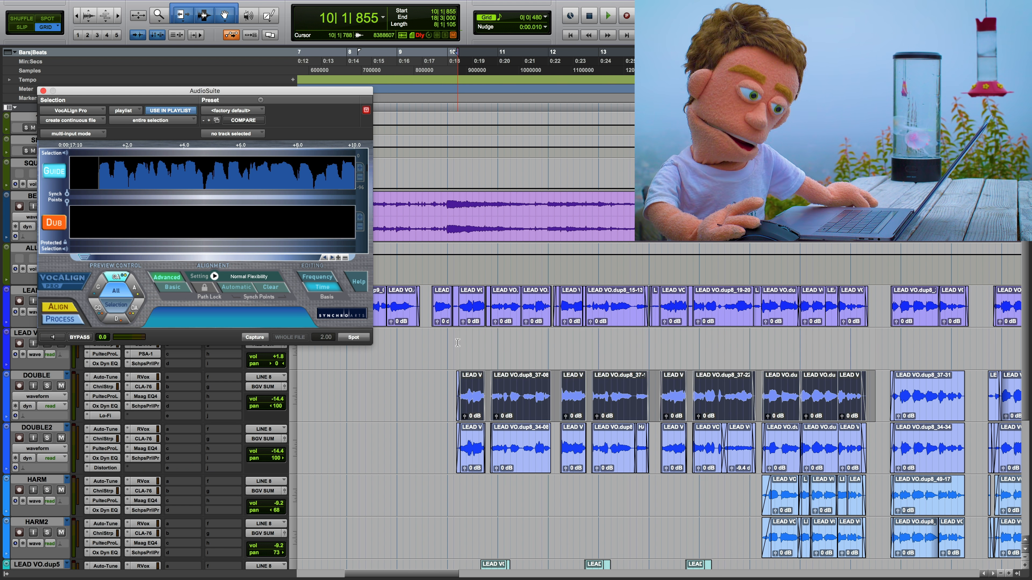
pyautogui.press('p')
pyautogui.press('p')
pyautogui.press(';')
pyautogui.press(';')
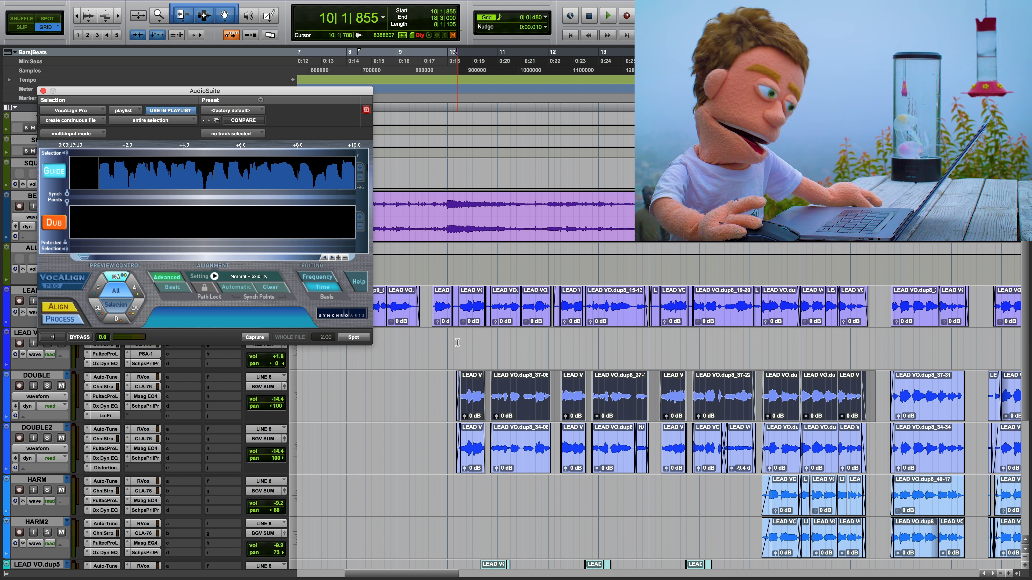
pyautogui.press(';')
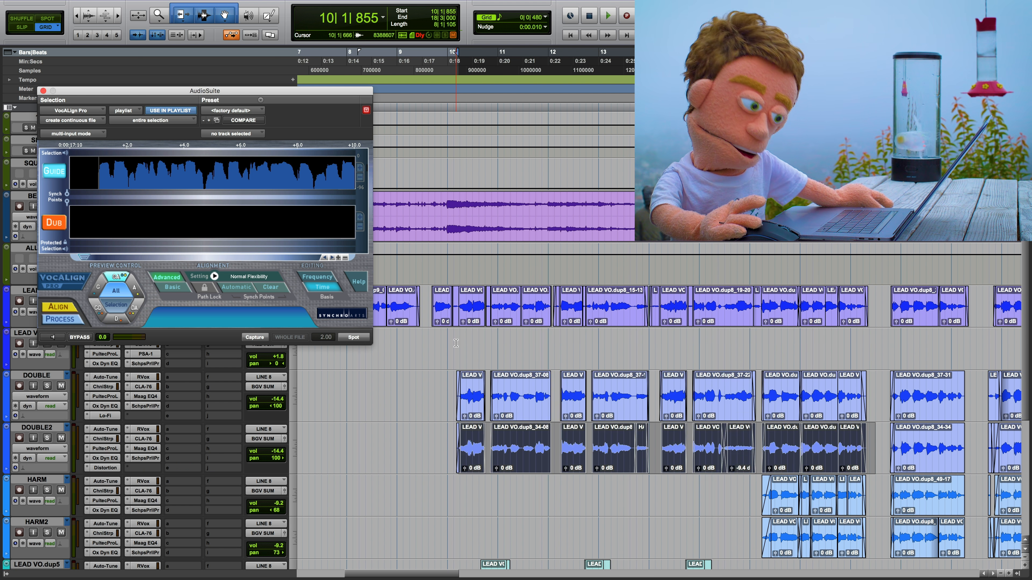
pyautogui.press('p')
pyautogui.press('p')
pyautogui.press(';')
pyautogui.press(';')
pyautogui.press('p')
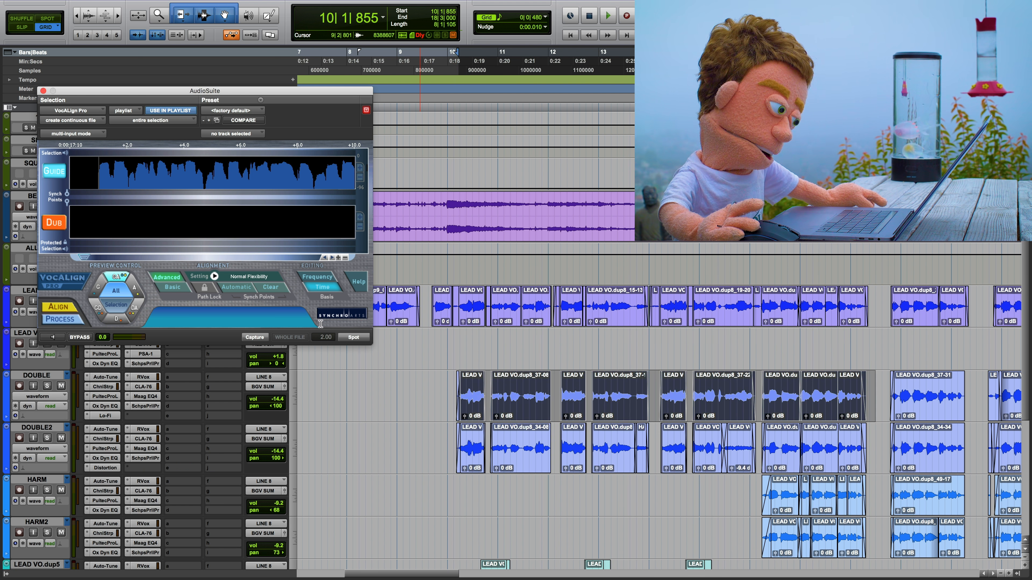
# Step: Capture the DOUBLE and DOUBLE2 selections in turn as the Dub and spot the aligned audio onto each track
pyautogui.click(53, 223)
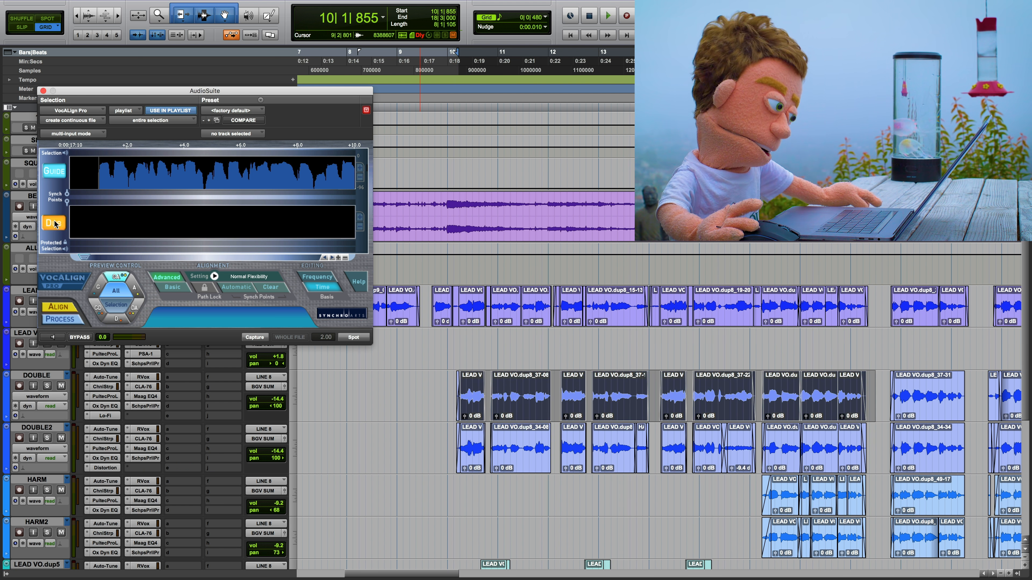
pyautogui.click(259, 340)
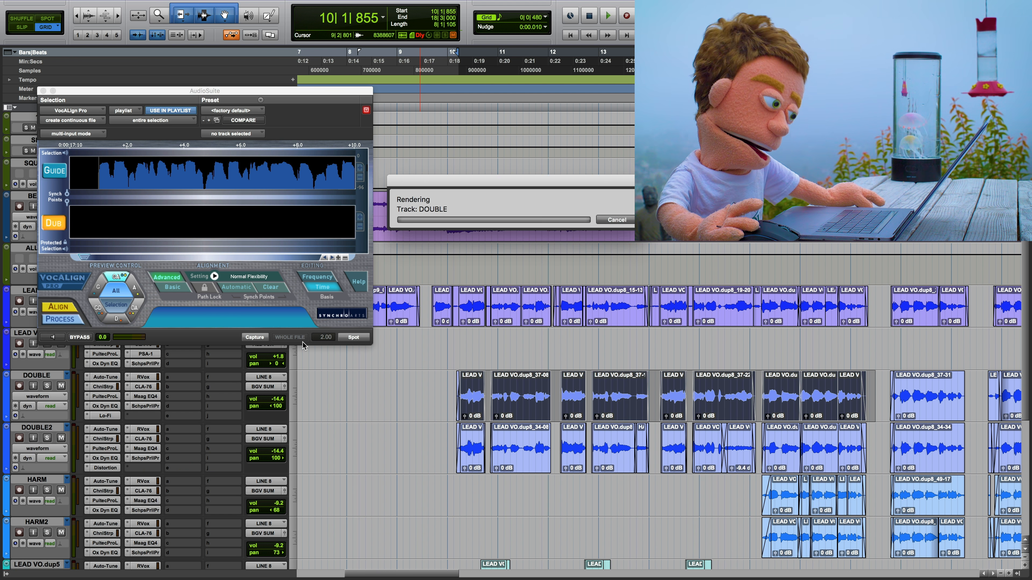
pyautogui.click(354, 337)
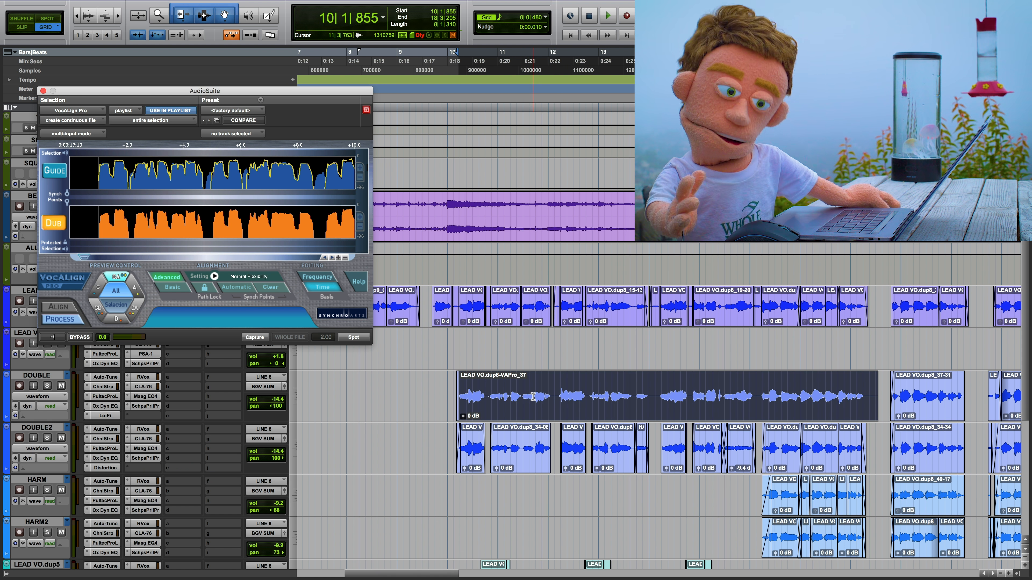
pyautogui.press(';')
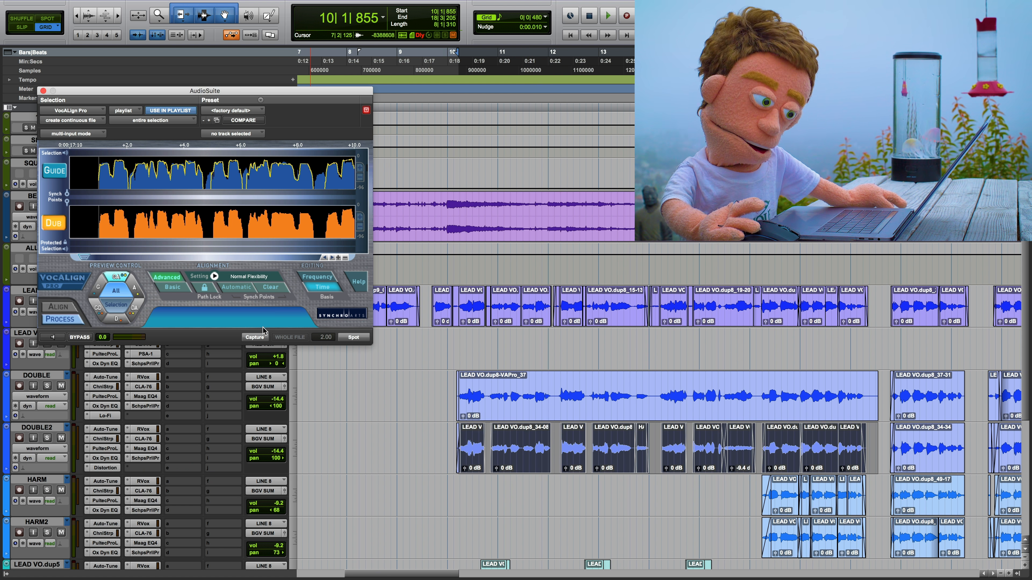
pyautogui.click(353, 337)
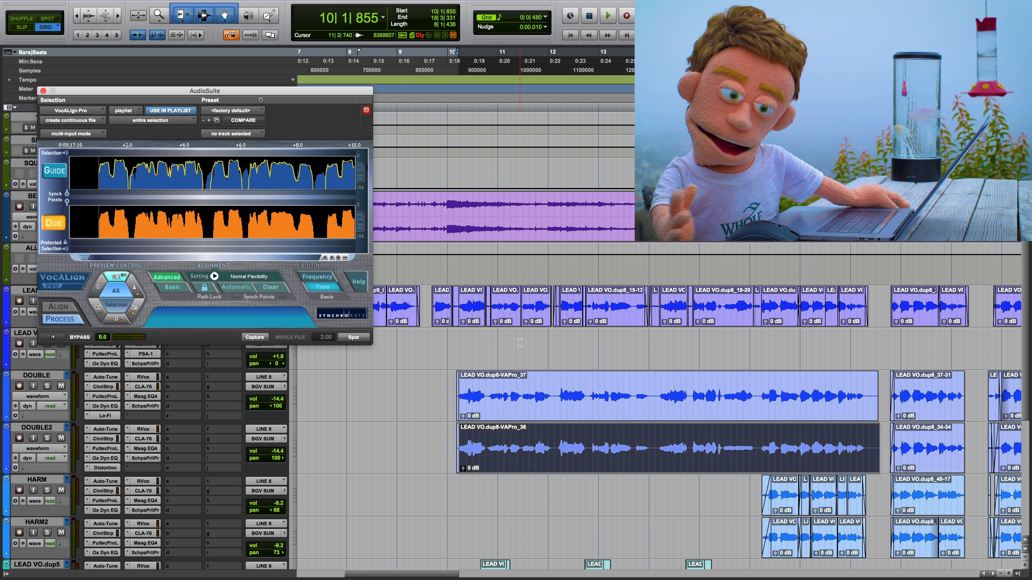
# Step: Listen to the aligned DOUBLE and DOUBLE2 vocals from 10|1|855 with the BEAT track muted
pyautogui.press('space')
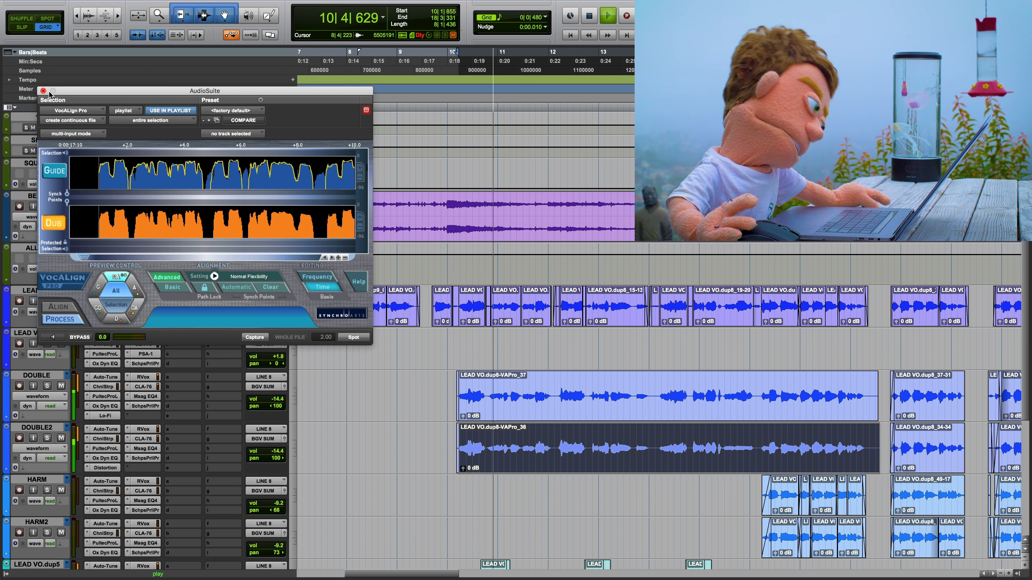
pyautogui.moveTo(49, 93); pyautogui.dragTo(169, 80)
pyautogui.click(61, 259)
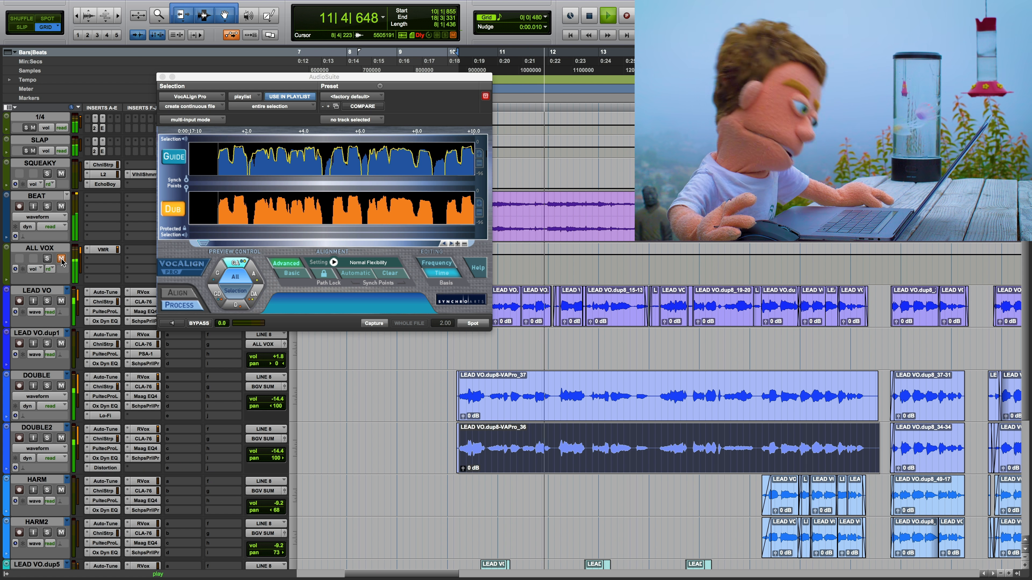
pyautogui.click(61, 259)
pyautogui.click(61, 206)
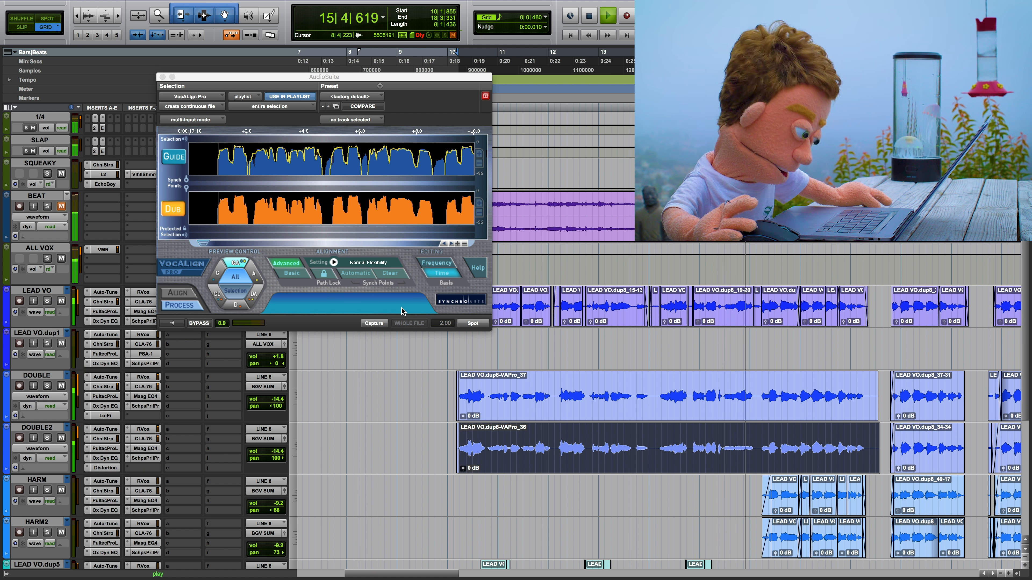
pyautogui.press('space')
# Step: Undo the VocALign renders to hear the unaligned doubles, restore and replay the aligned versions for comparison, and close the plug-in window
pyautogui.hotkey('ctrl', 'z')
pyautogui.press('space')
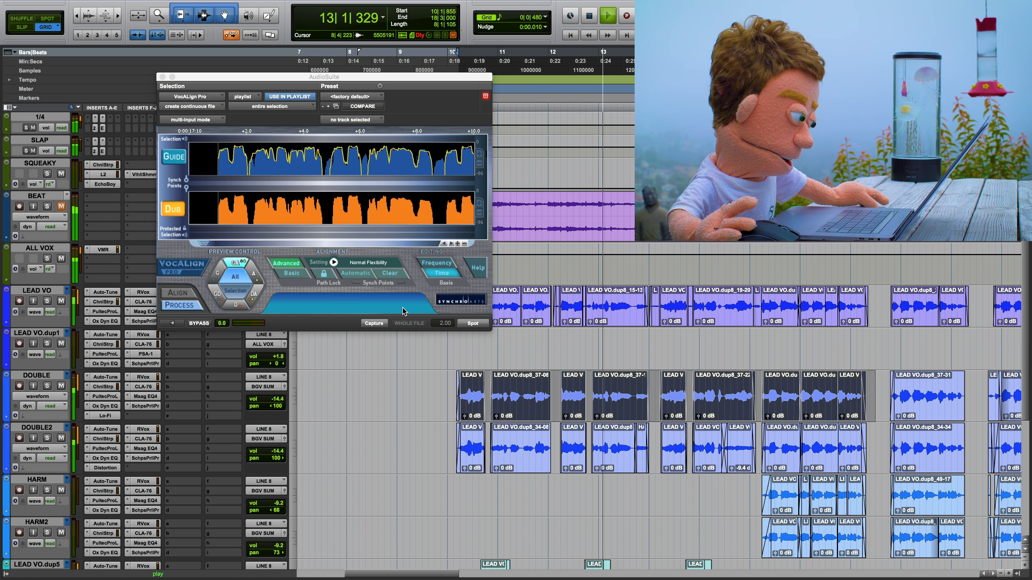
pyautogui.press('space')
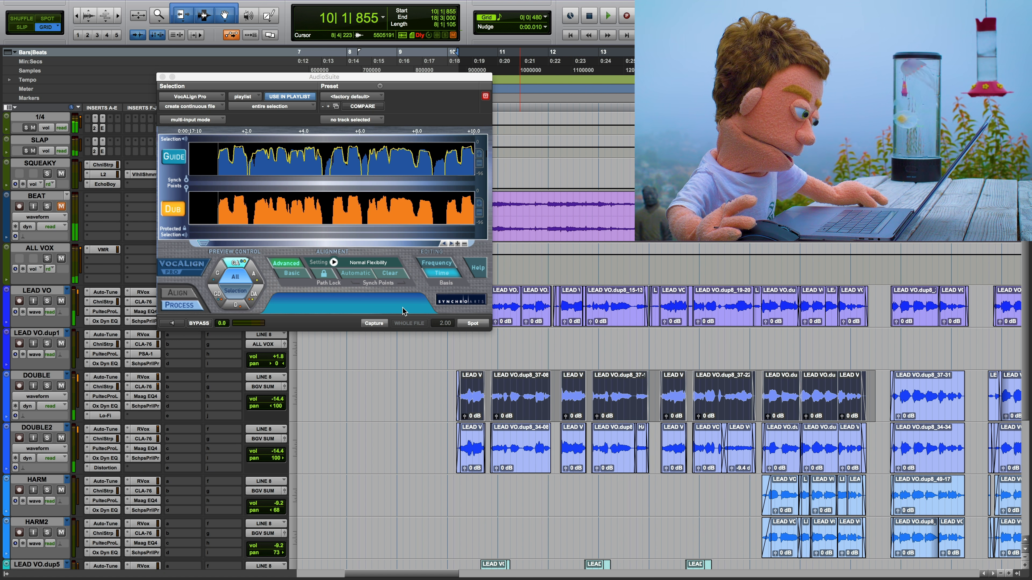
pyautogui.press('space')
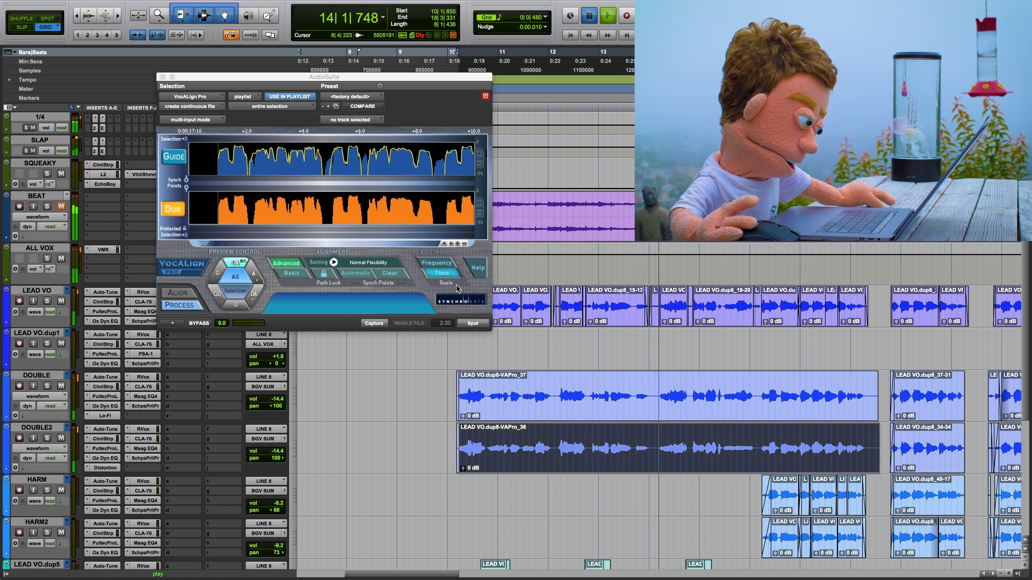
pyautogui.press('space')
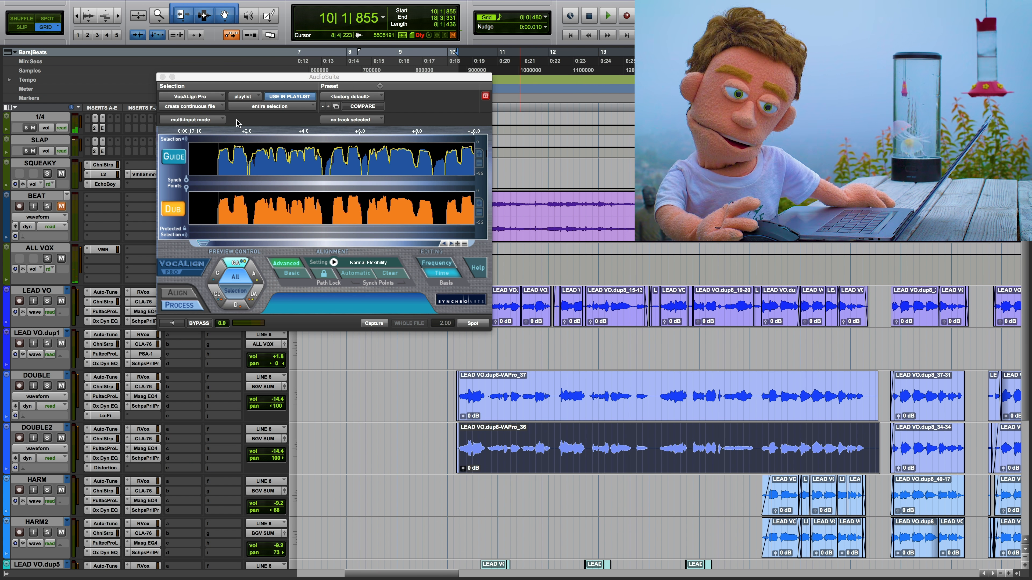
pyautogui.moveTo(188, 77); pyautogui.dragTo(330, 94)
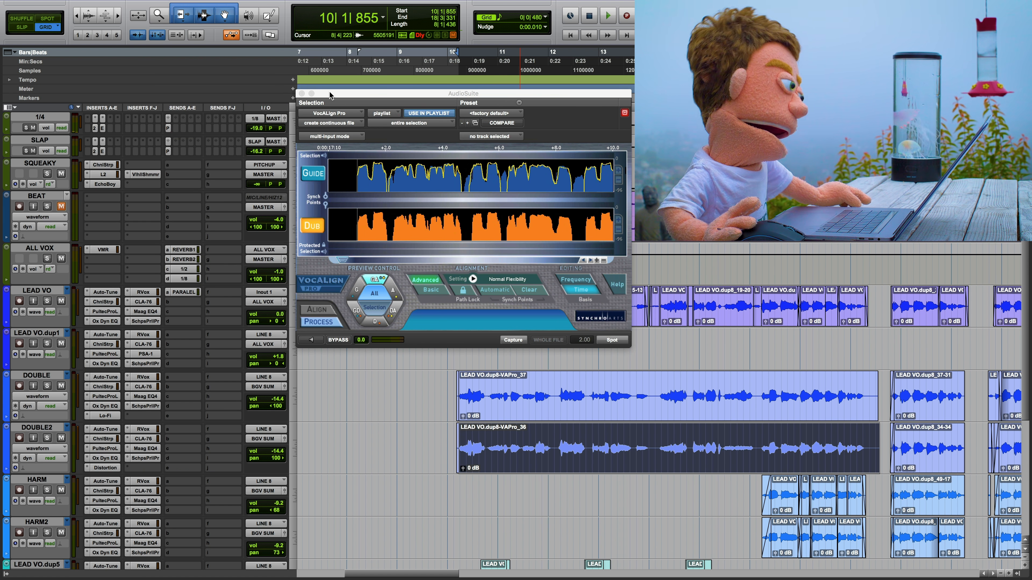
pyautogui.press('super+w')
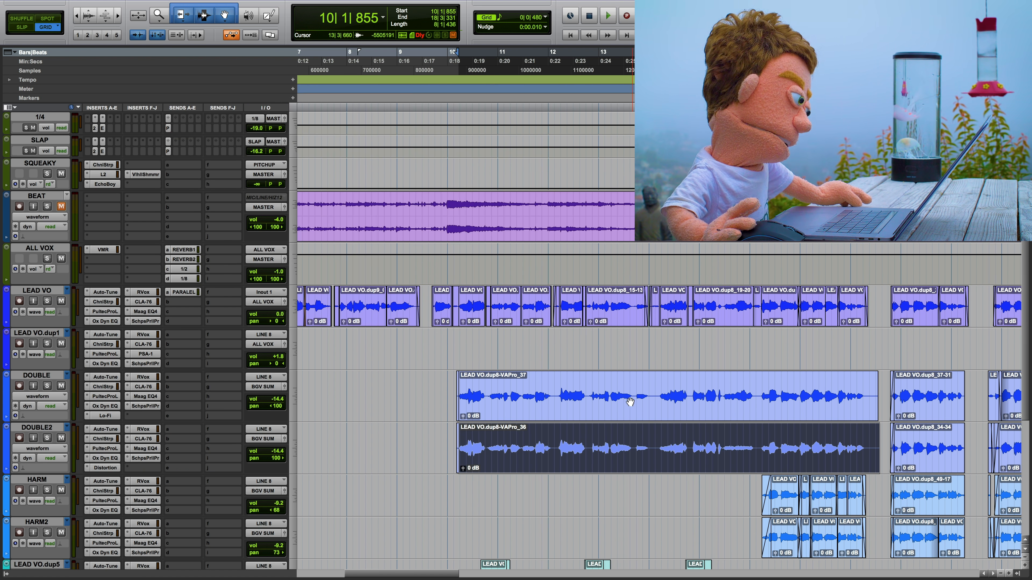
# Step: Select the beat from 10|3|000 to 10|4|000 across the LEAD VO, DOUBLE and DOUBLE2 tracks
pyautogui.click(556, 391)
pyautogui.press('super+bracketright')
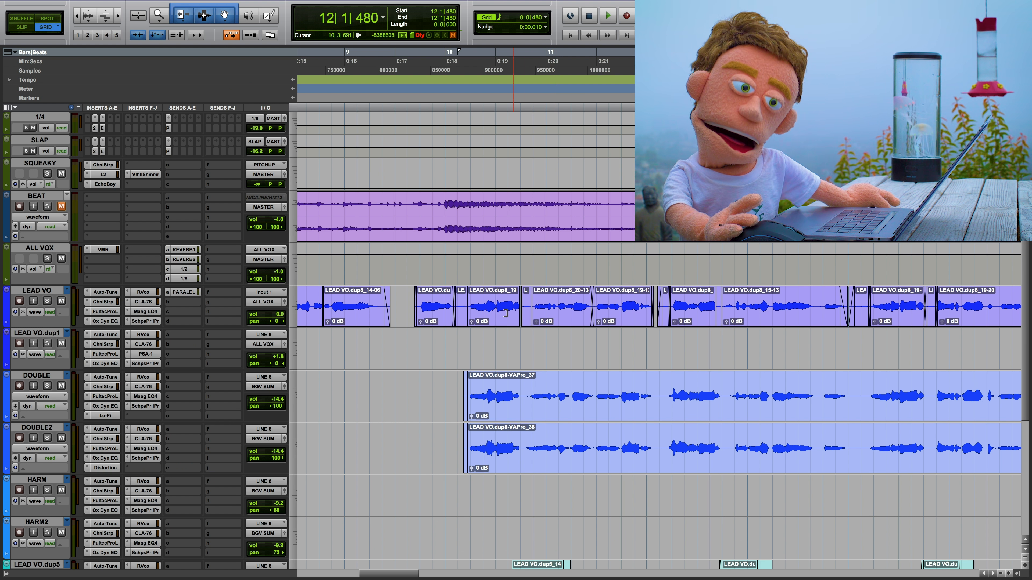
pyautogui.moveTo(497, 309); pyautogui.dragTo(524, 457)
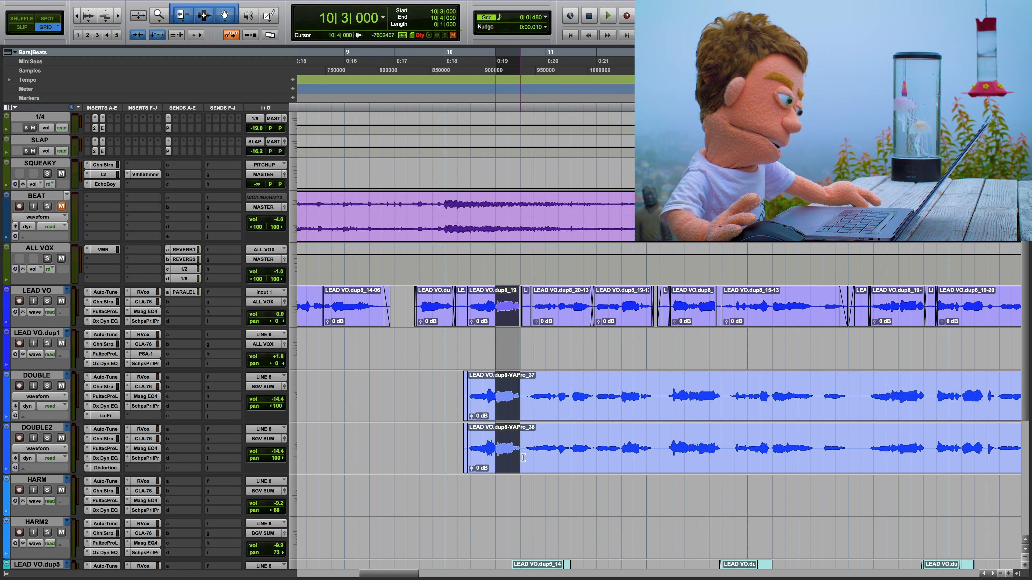
# Step: Open the Vari-Fi pitch-shift AudioSuite plug-in
pyautogui.moveTo(174, 2)
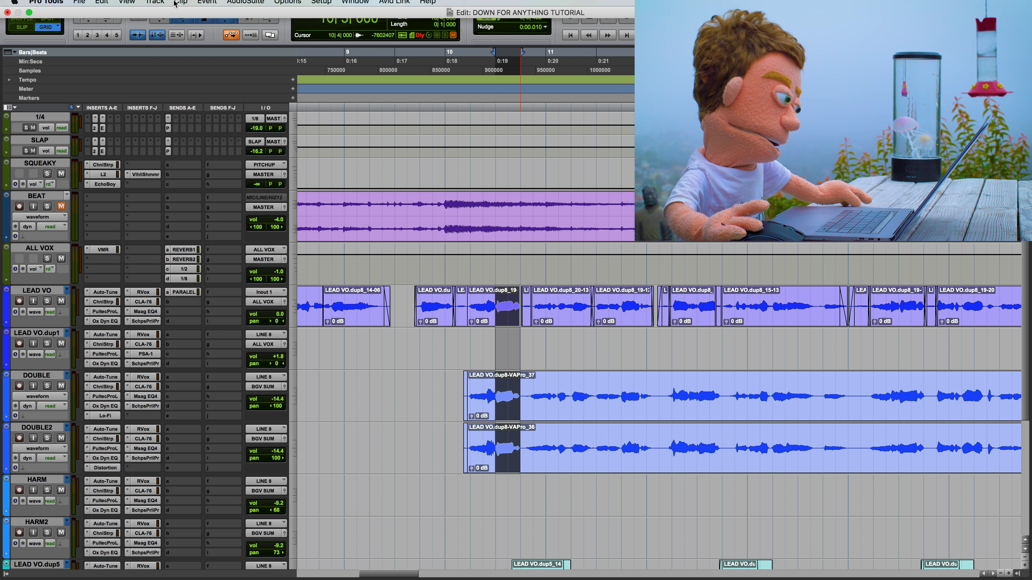
pyautogui.click(236, 4)
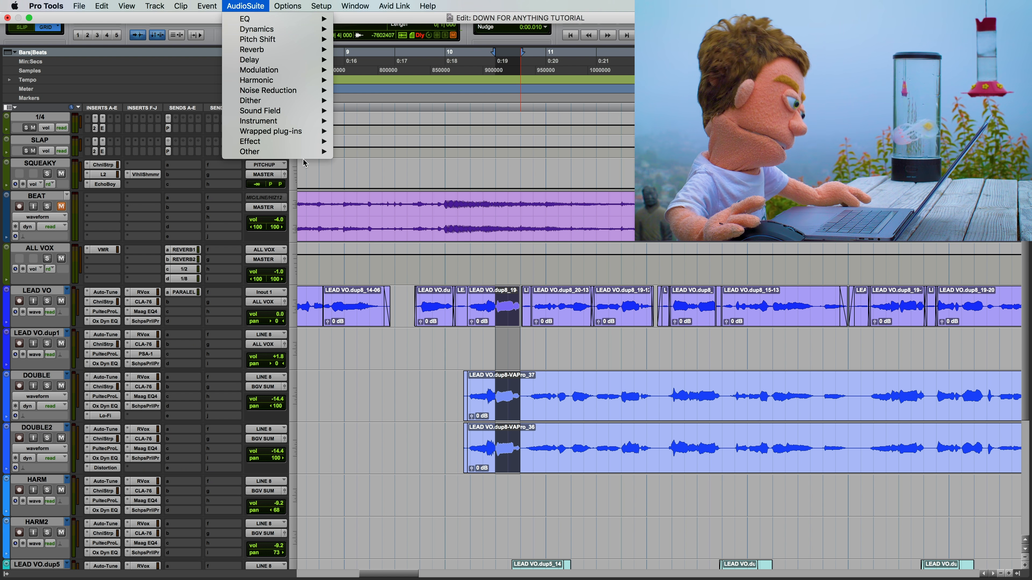
pyautogui.moveTo(317, 154)
pyautogui.moveTo(438, 577)
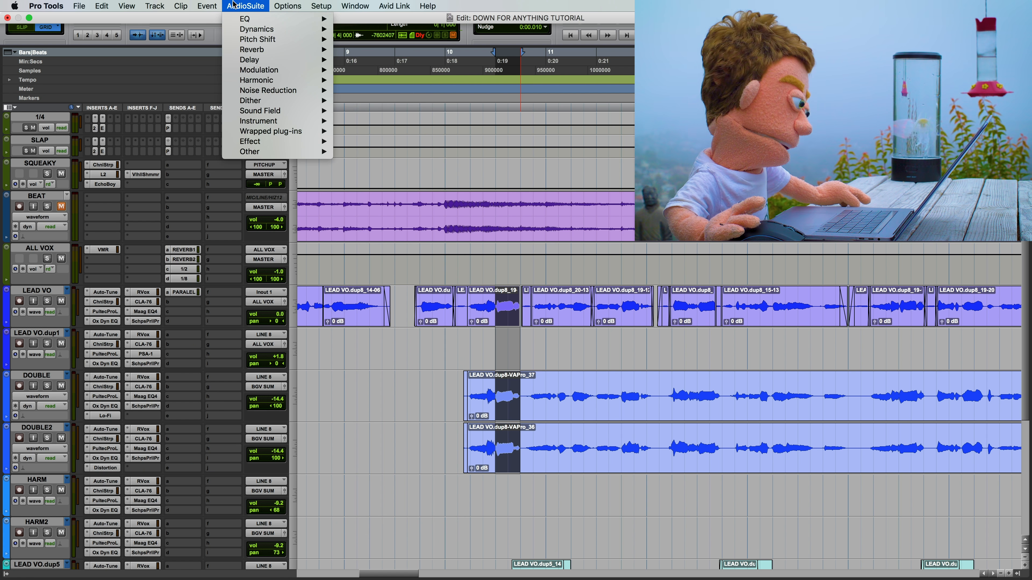
pyautogui.moveTo(264, 40)
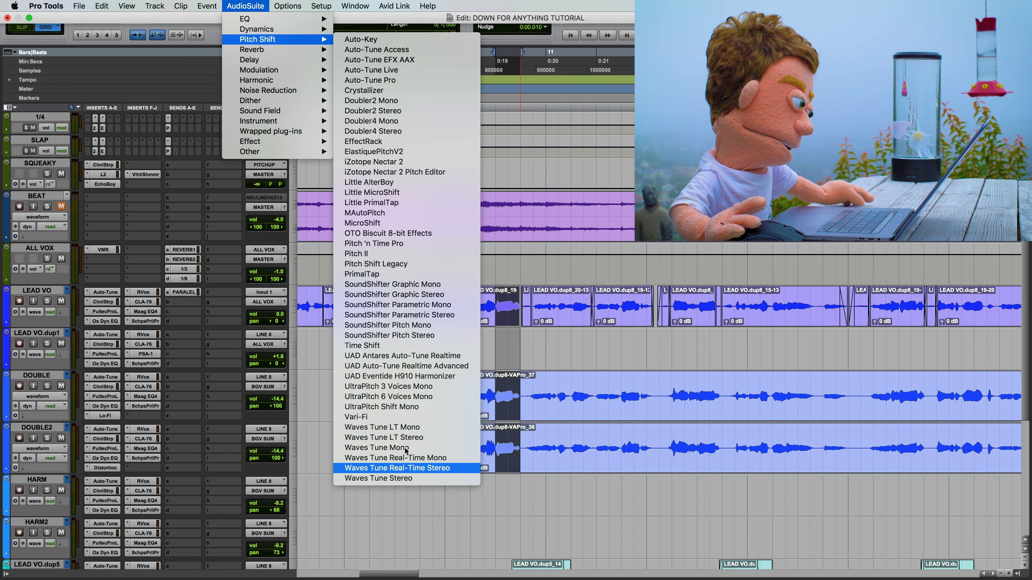
pyautogui.click(400, 417)
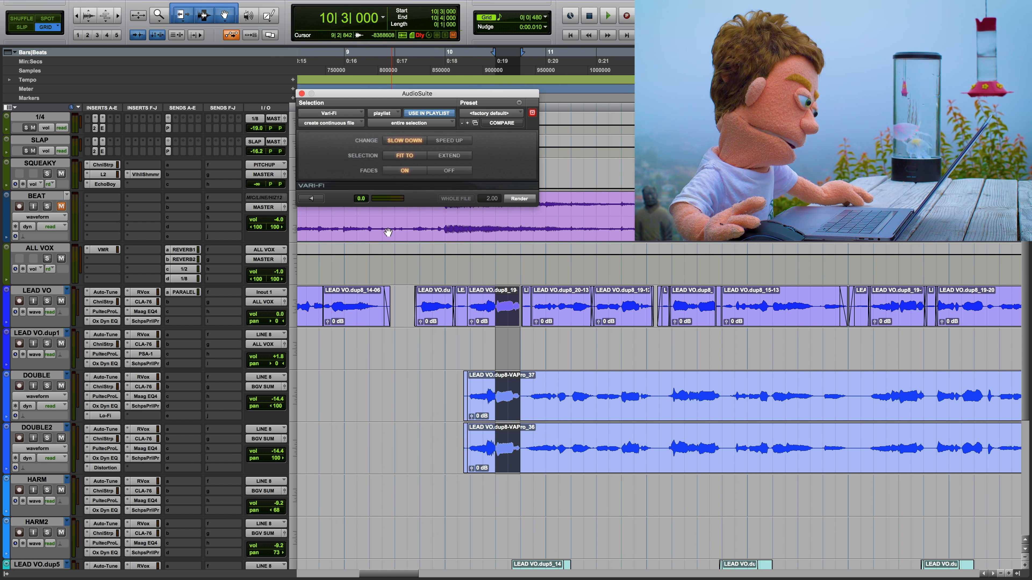
# Step: Render the Vari-Fi slow-down on the selected vocal beat, audition it from bar 10, and undo the render
pyautogui.click(521, 199)
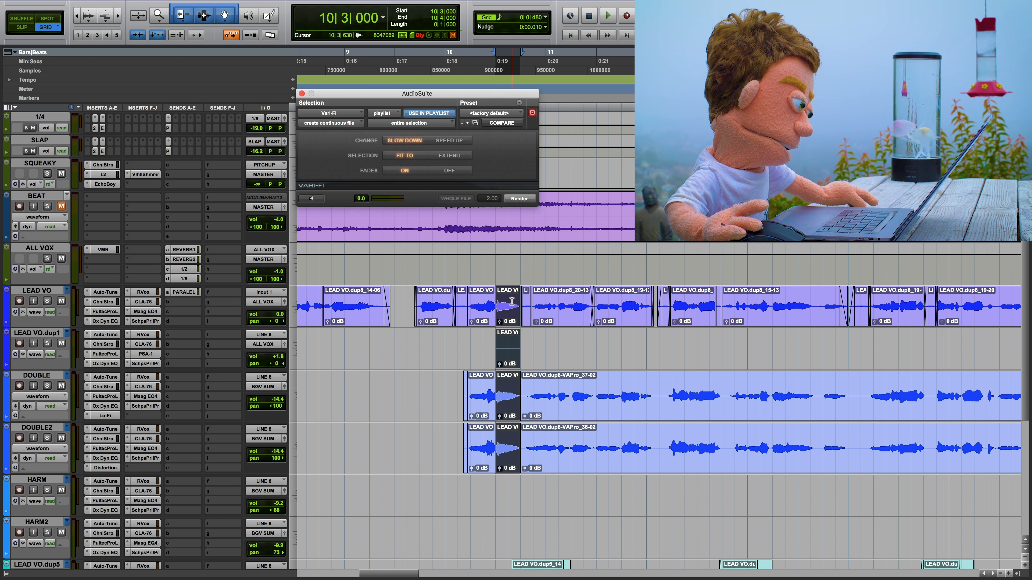
pyautogui.click(449, 265)
pyautogui.press('space')
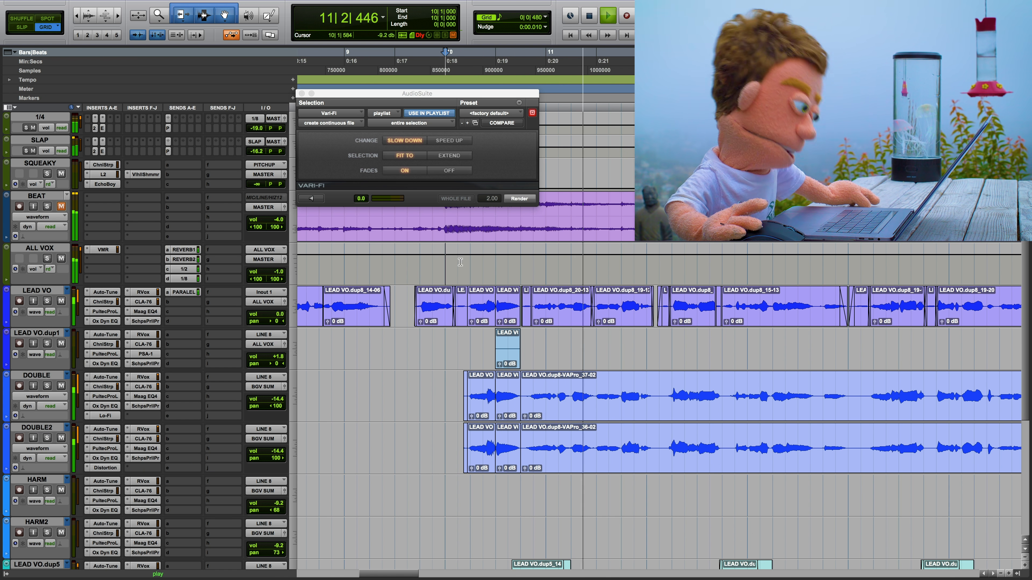
pyautogui.press('space')
pyautogui.press('super+z')
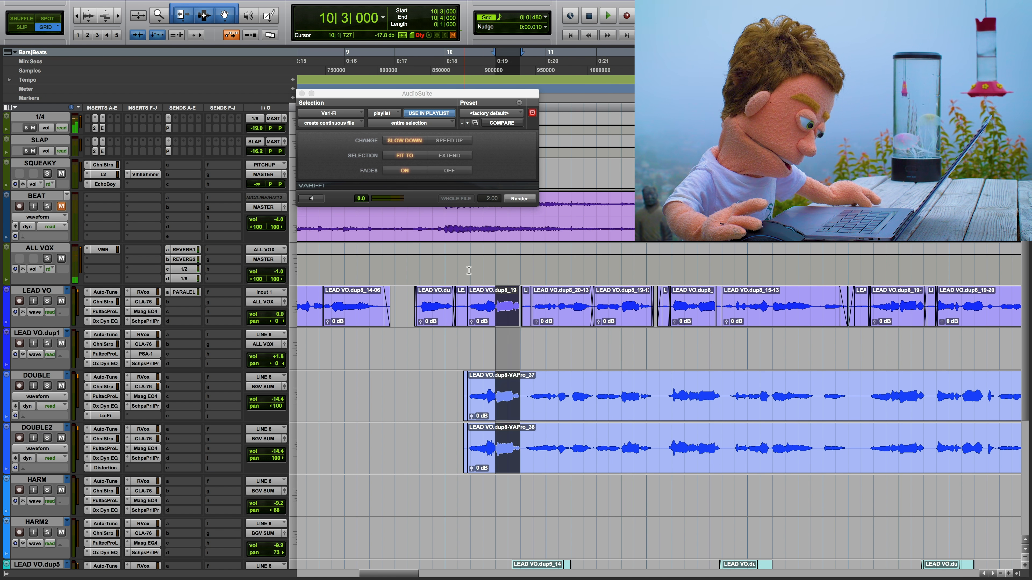
# Step: Select the BEAT track's opening from 1|4|480 to about bar 3 and set Vari-Fi's change to Speed Up
pyautogui.click(471, 266)
pyautogui.press('super+bracketleft')
pyautogui.press('super+bracketleft')
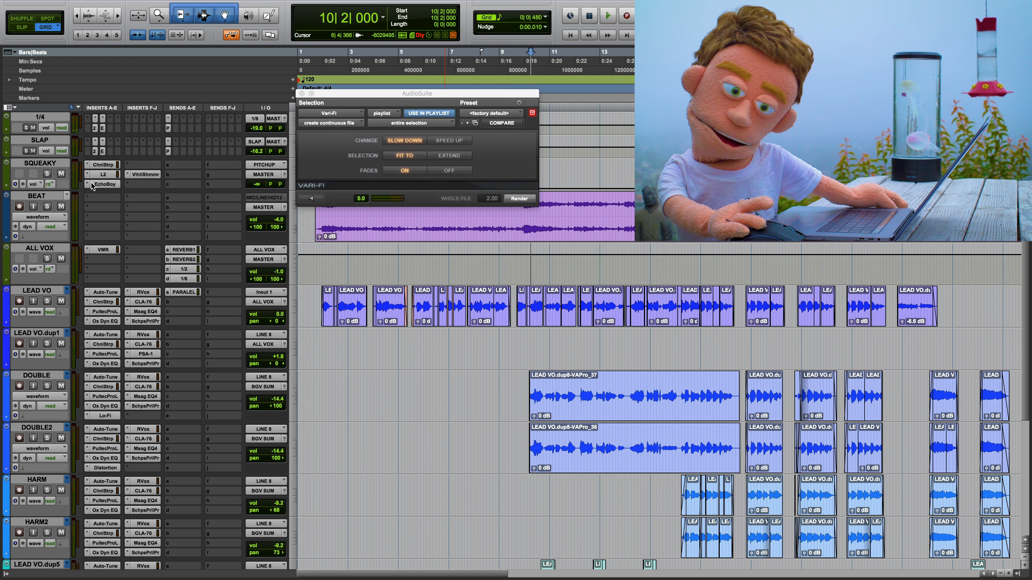
pyautogui.moveTo(339, 94); pyautogui.dragTo(314, 285)
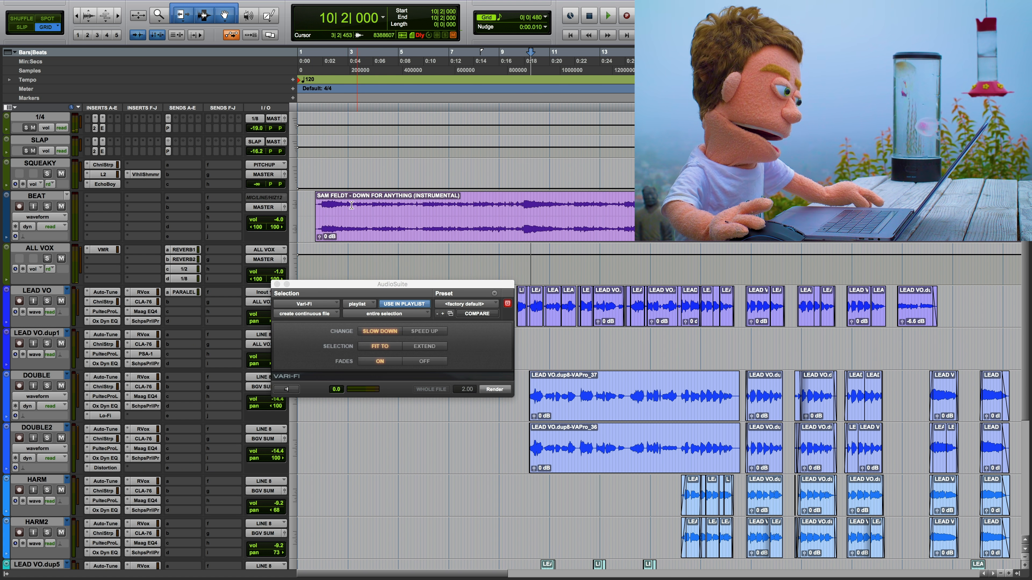
pyautogui.moveTo(352, 205); pyautogui.dragTo(320, 214)
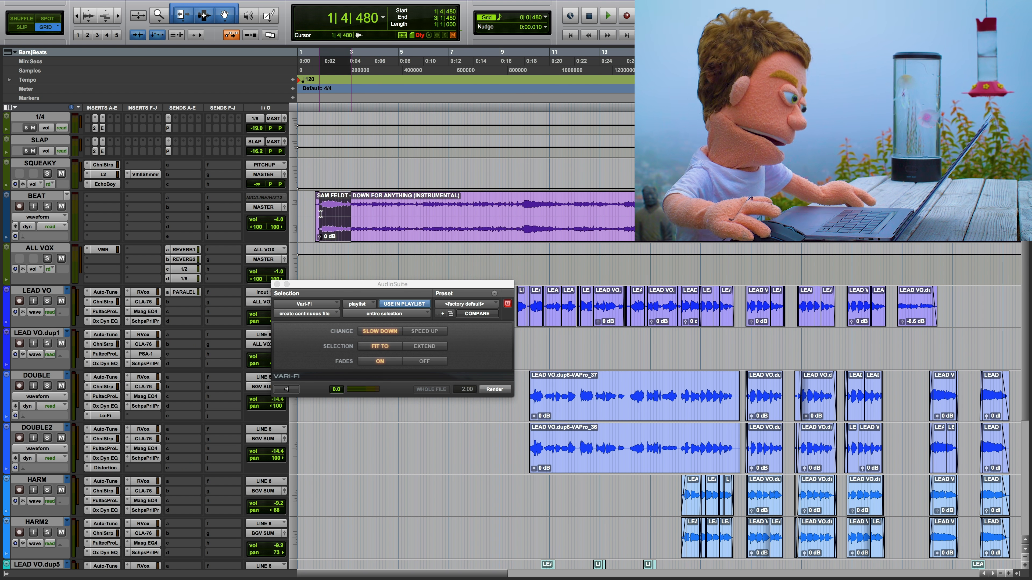
pyautogui.click(425, 332)
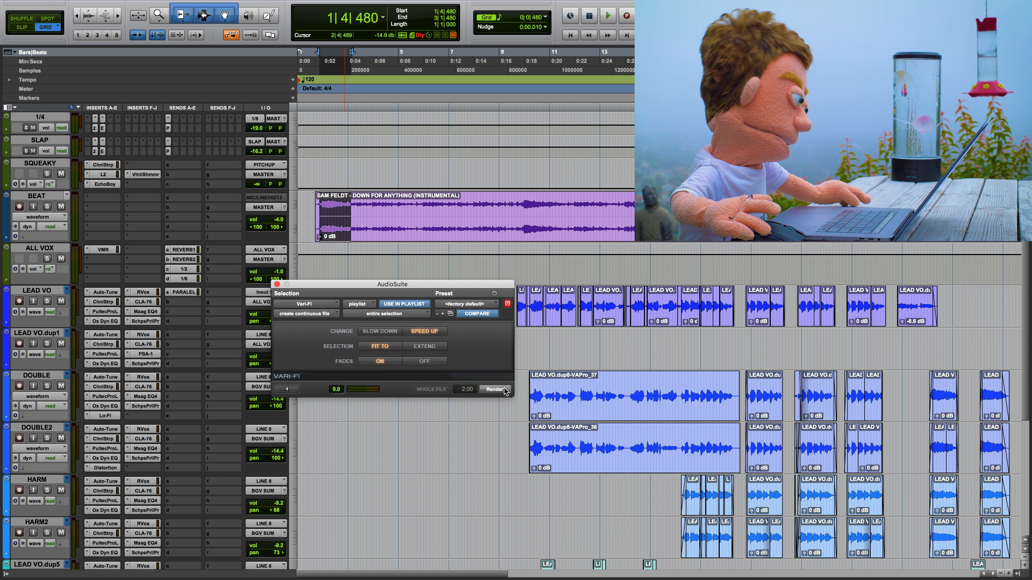
# Step: Listen to the sped-up opening of the soloed BEAT track from 2|2|000, undo the render, and unsolo BEAT
pyautogui.press('space')
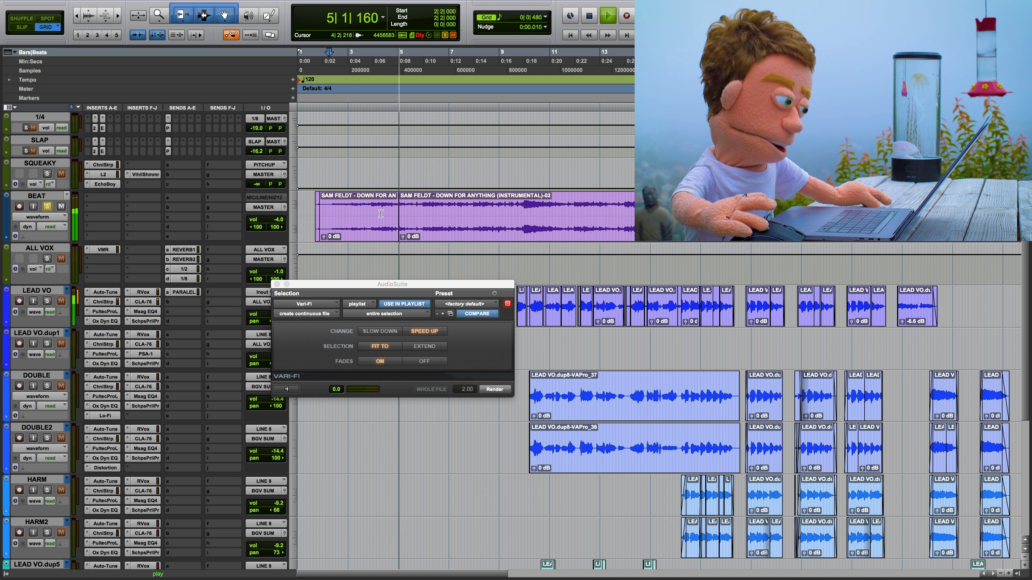
pyautogui.press('space')
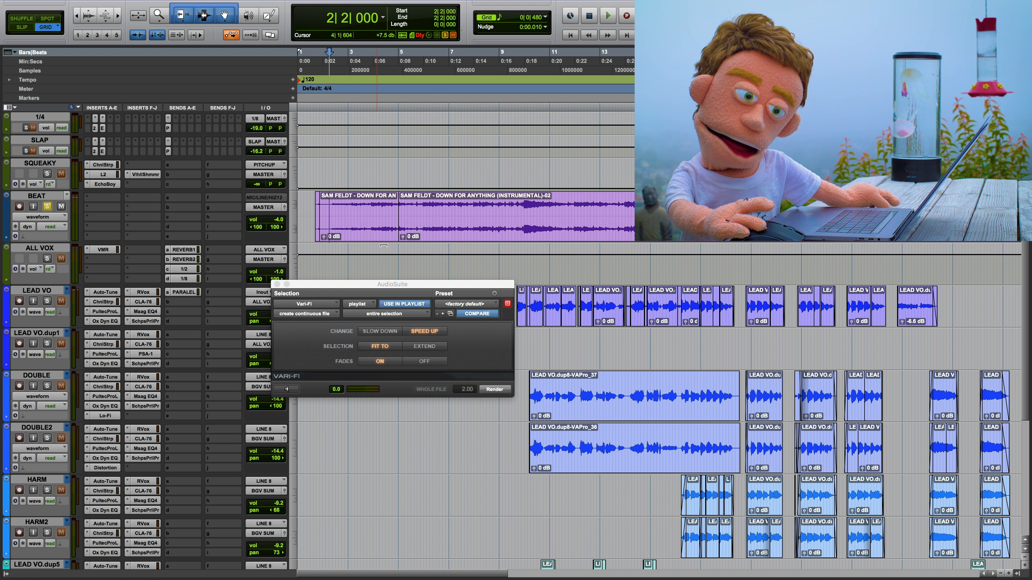
pyautogui.press('super+z')
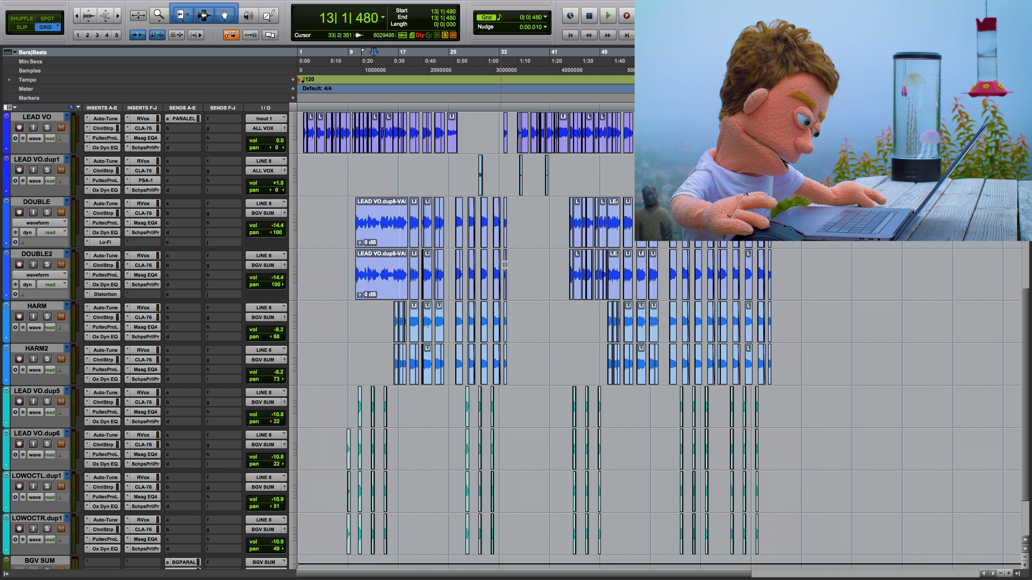
pyautogui.scroll(3, 531, 240)
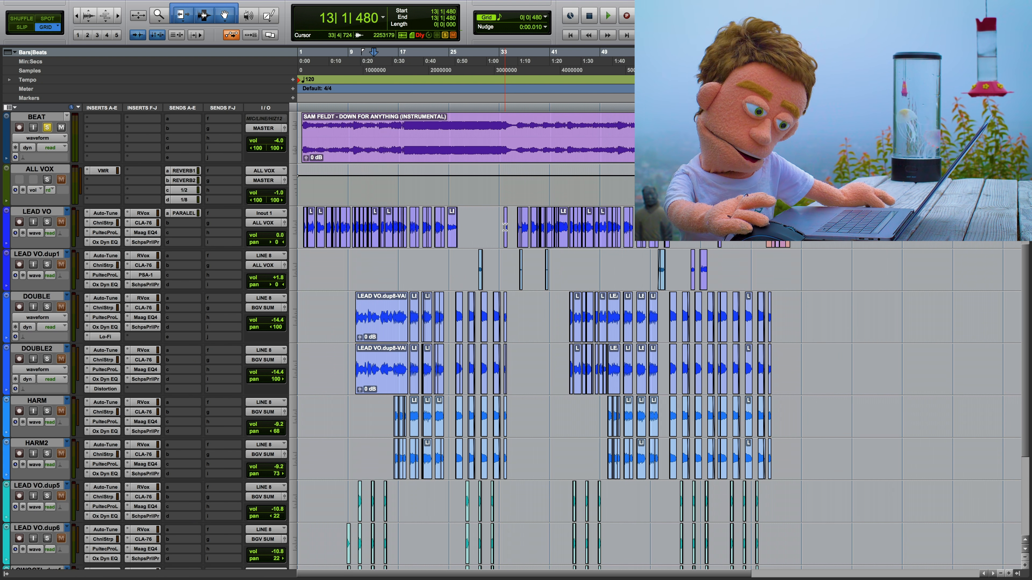
pyautogui.click(48, 128)
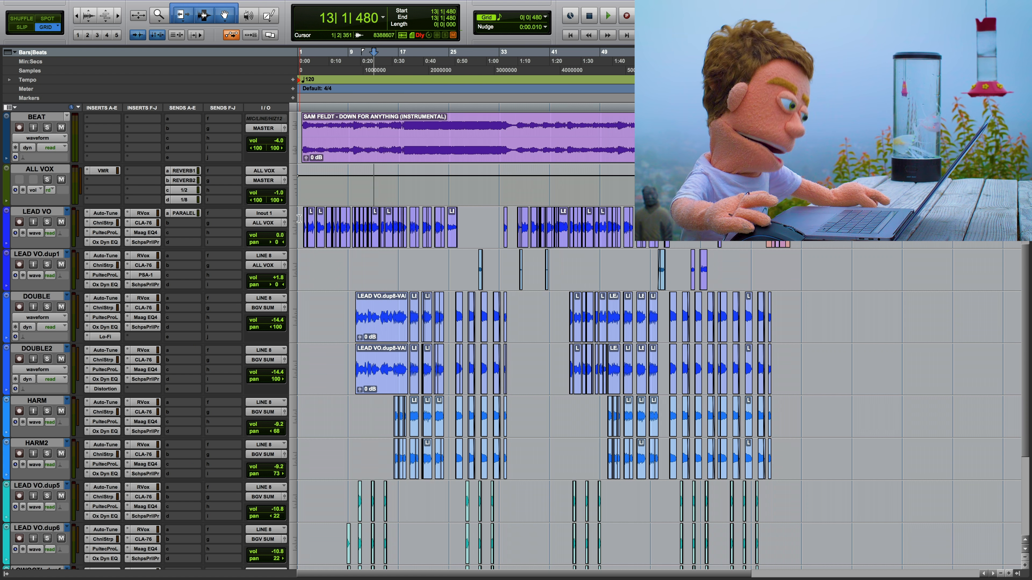
# Step: Select the LEAD VO track's clips from 1|1|480 to 80|4|000 and open the track's commands
pyautogui.moveTo(299, 219); pyautogui.dragTo(799, 231)
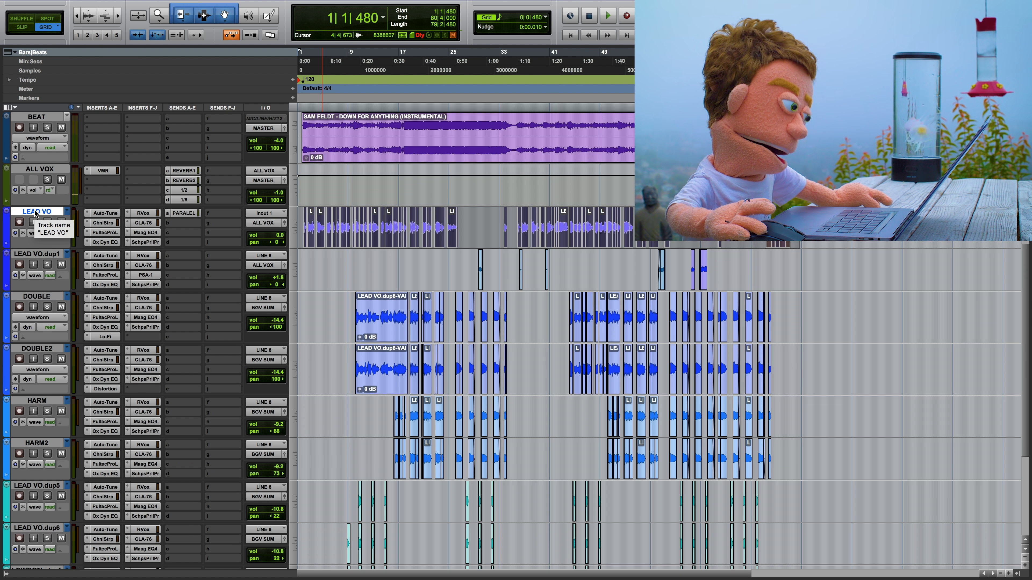
pyautogui.rightClick(36, 213)
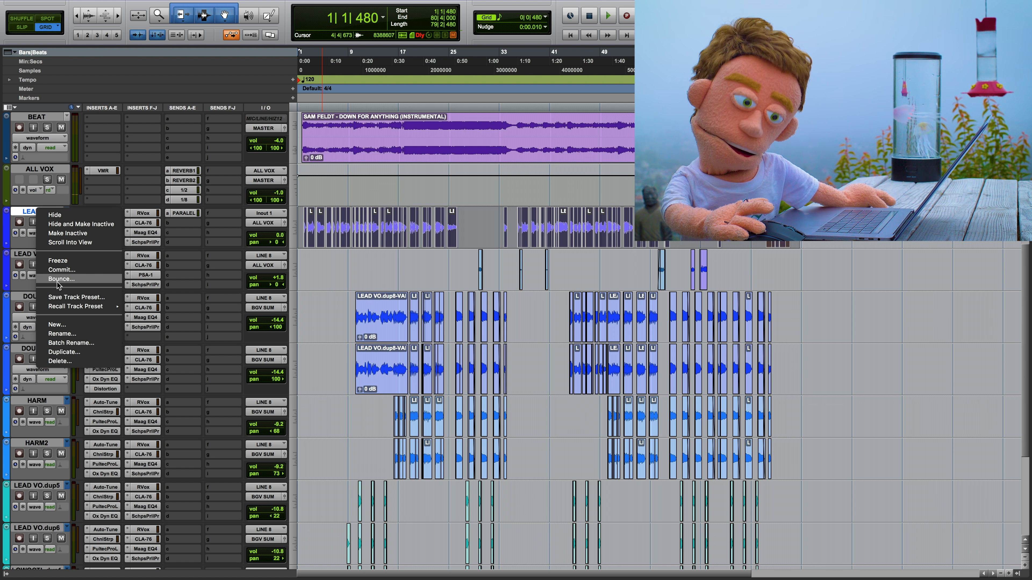